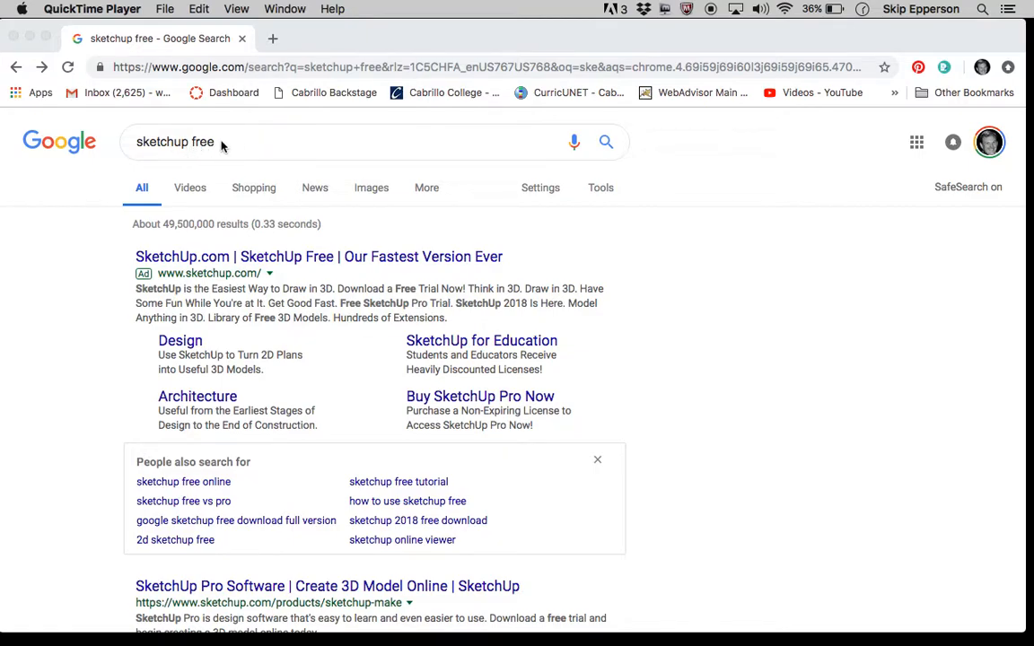
Open SketchUp Free from the SketchUp website, start modeling in the browser, and decline reopening the unsaved model from the last session.
{"action": "left_click", "coordinate": [237, 259]}
{"action": "left_click", "coordinate": [239, 258]}
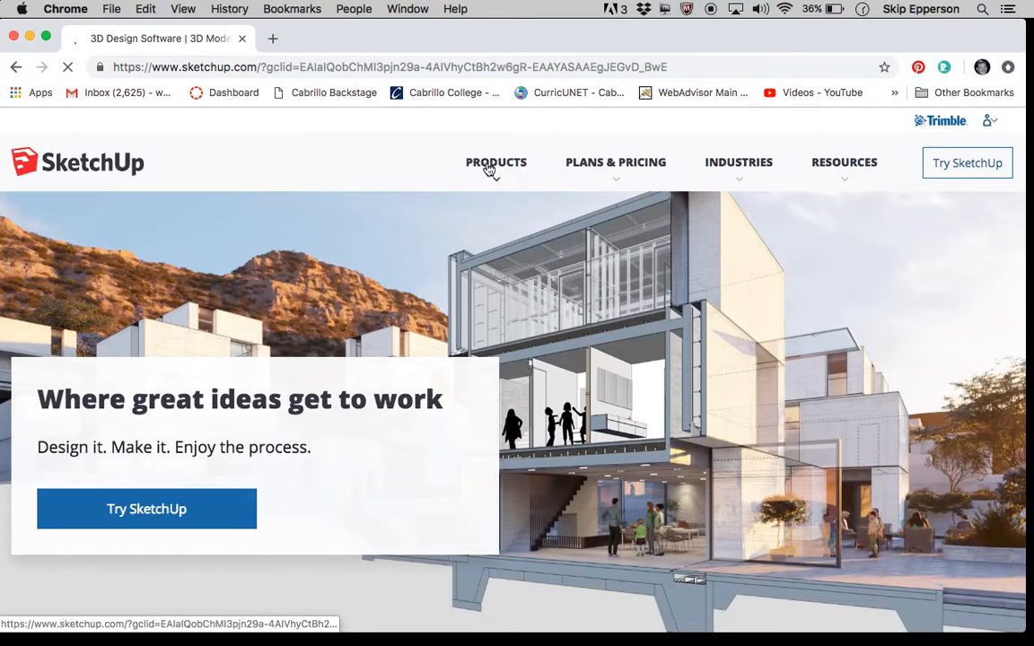
{"action": "mouse_move", "coordinate": [487, 168]}
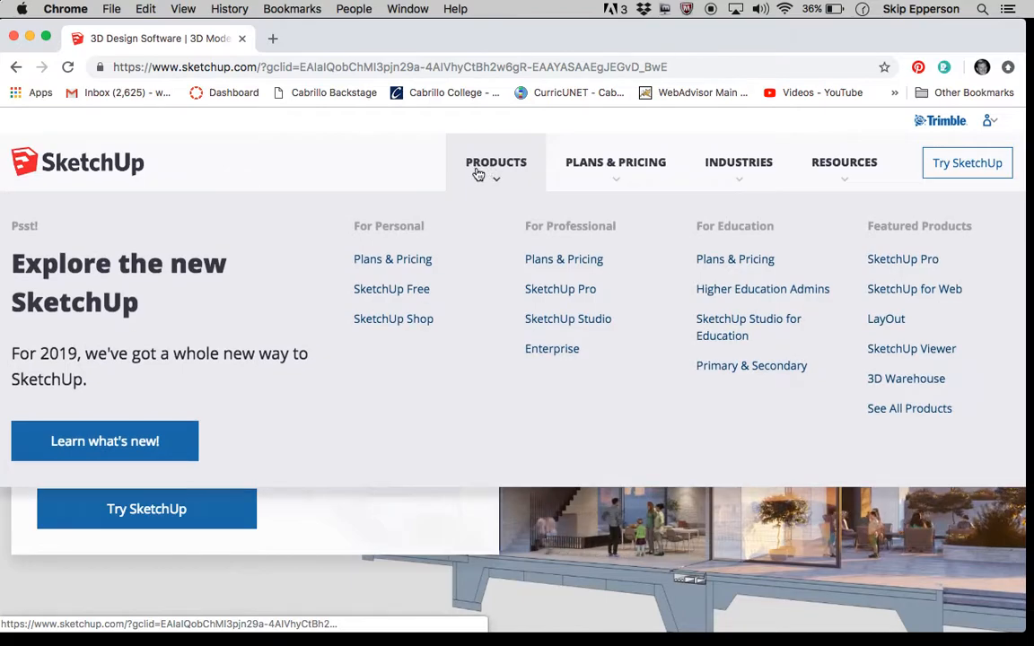
{"action": "left_click", "coordinate": [404, 300]}
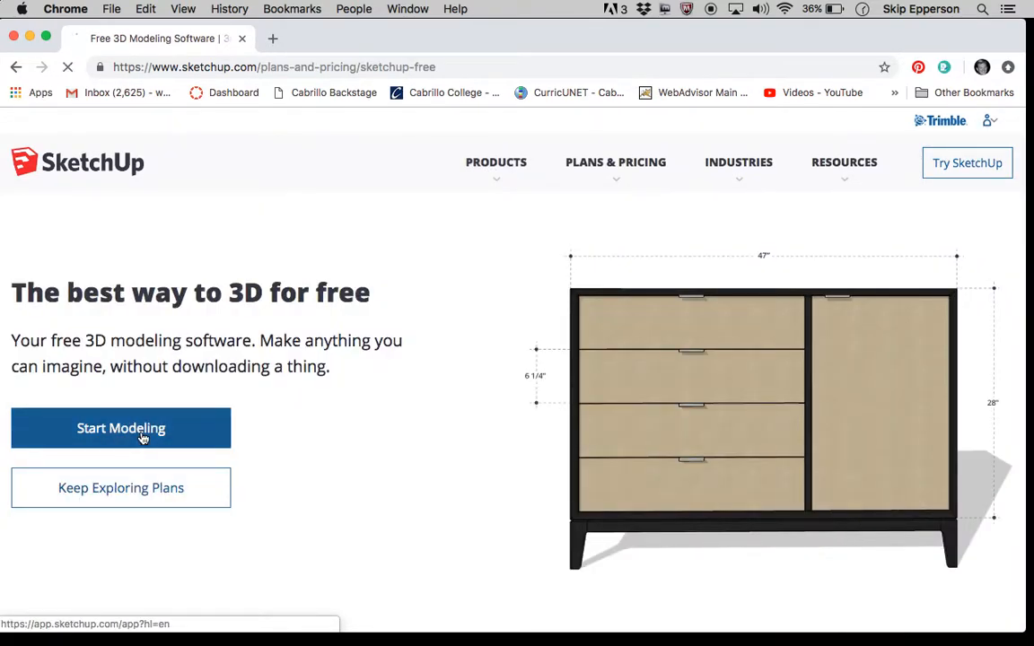
{"action": "left_click", "coordinate": [142, 437]}
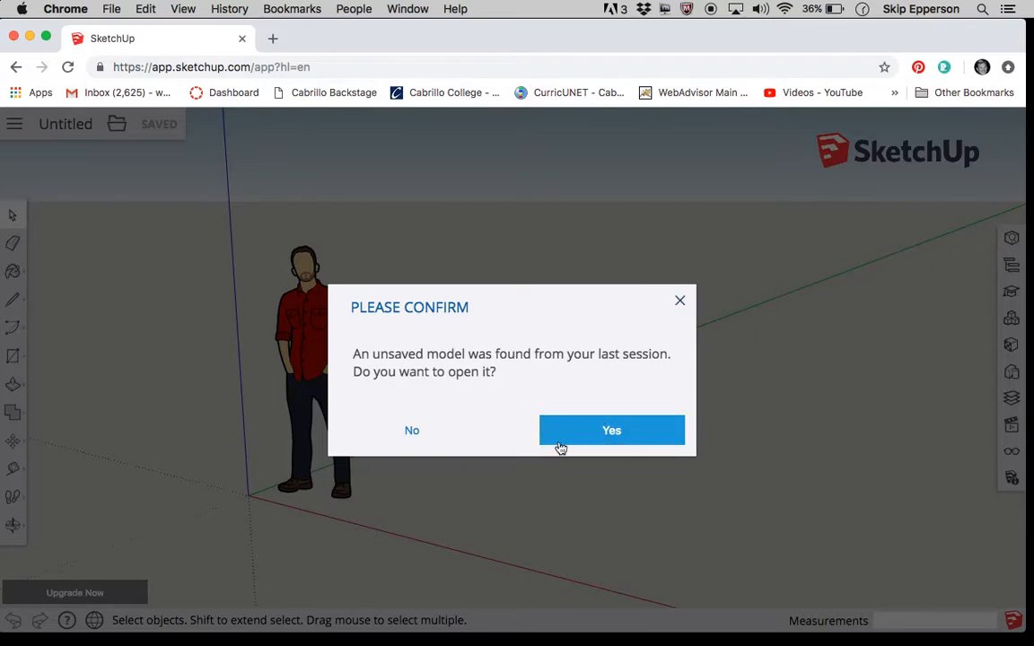
{"action": "left_click", "coordinate": [412, 436]}
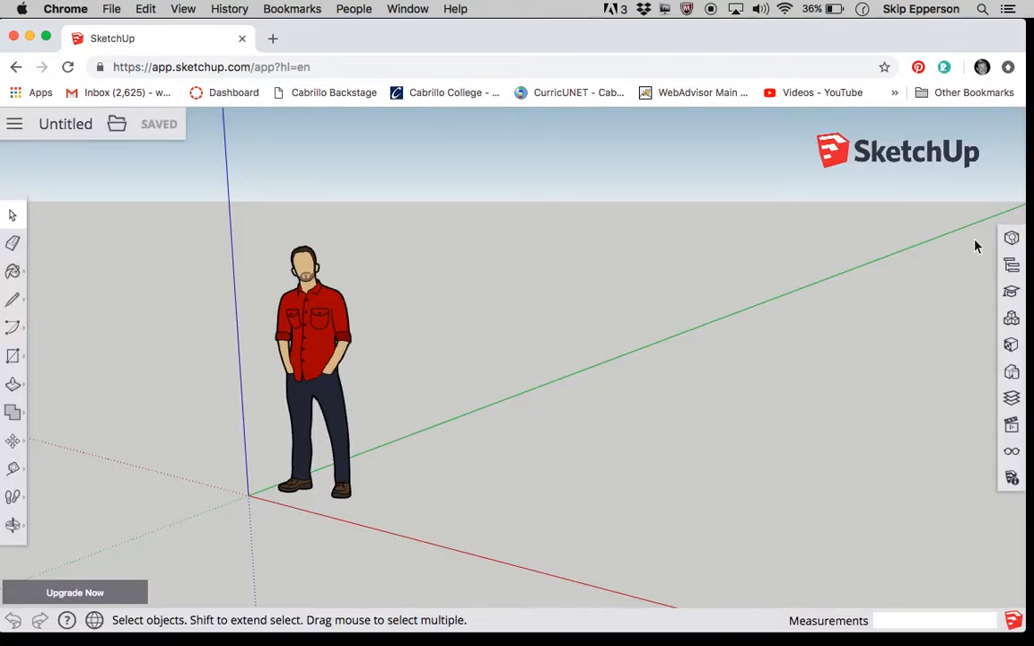
Move the standing figure about 4' 9" backward along the red axis, past the origin.
{"action": "left_click", "coordinate": [314, 324]}
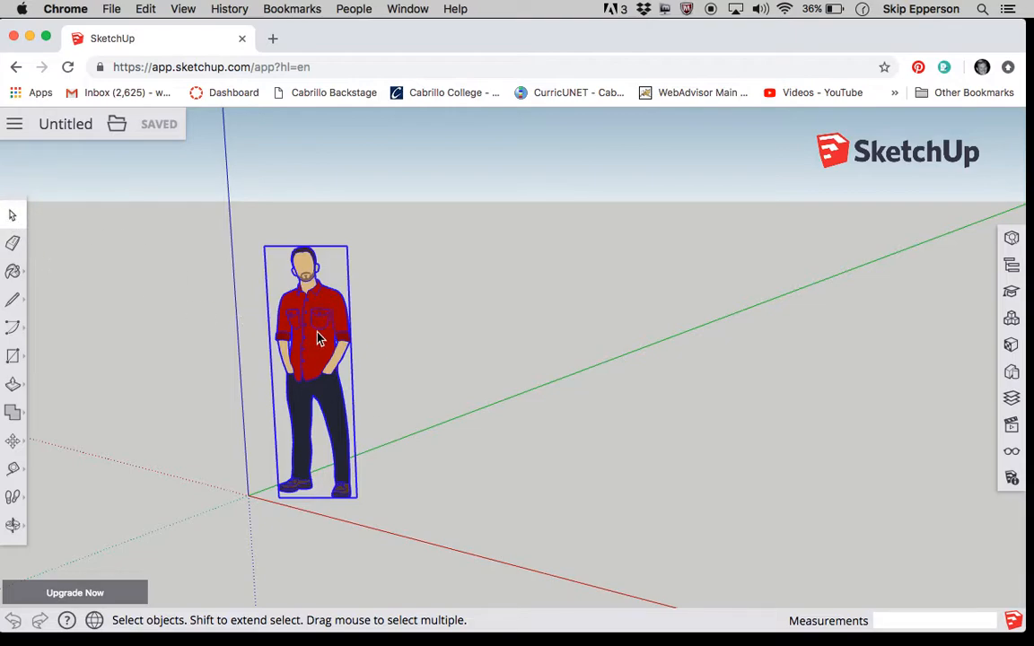
{"action": "left_click", "coordinate": [16, 445]}
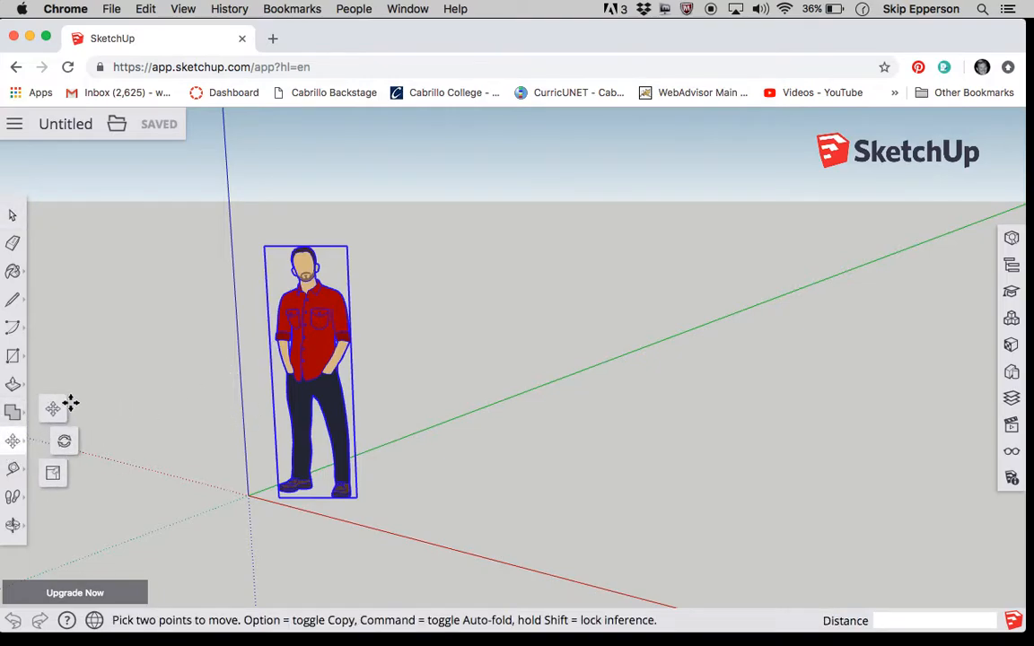
{"action": "left_click", "coordinate": [54, 412]}
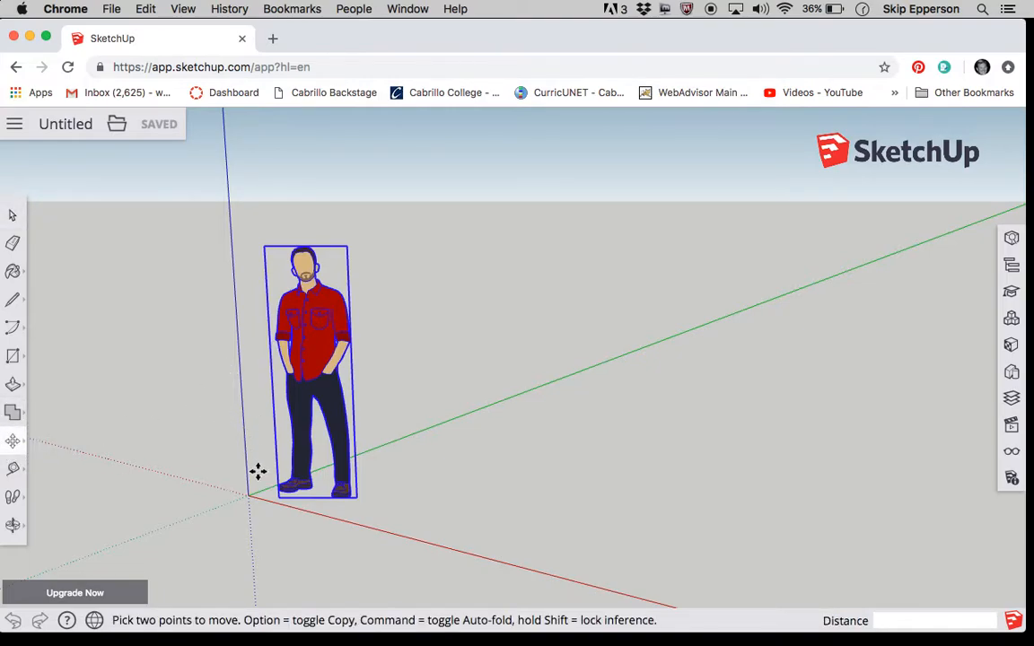
{"action": "left_click", "coordinate": [279, 494]}
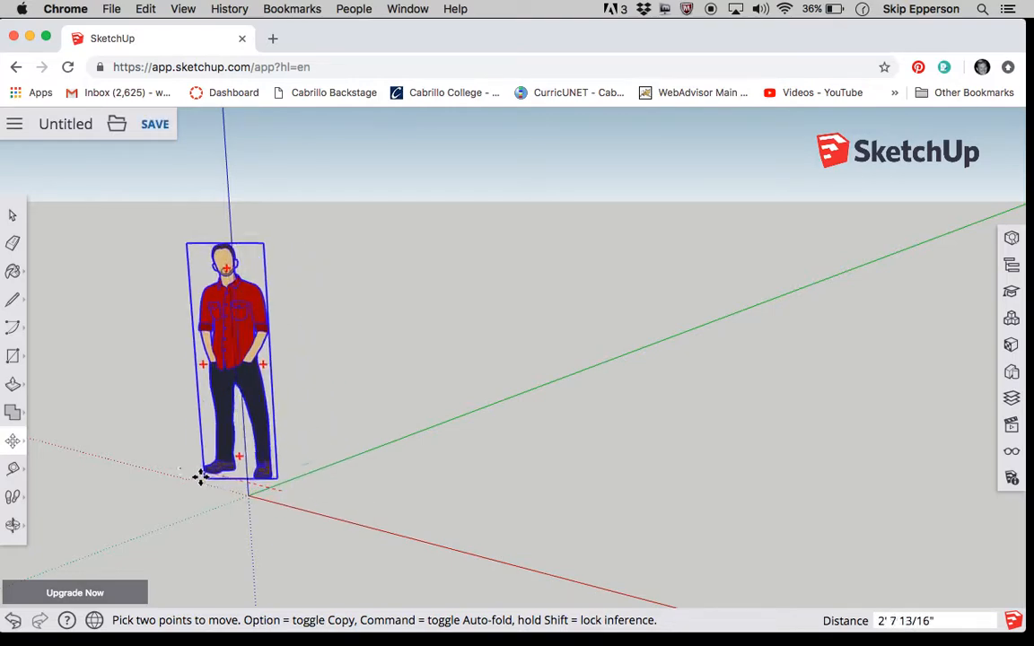
{"action": "left_click", "coordinate": [155, 457]}
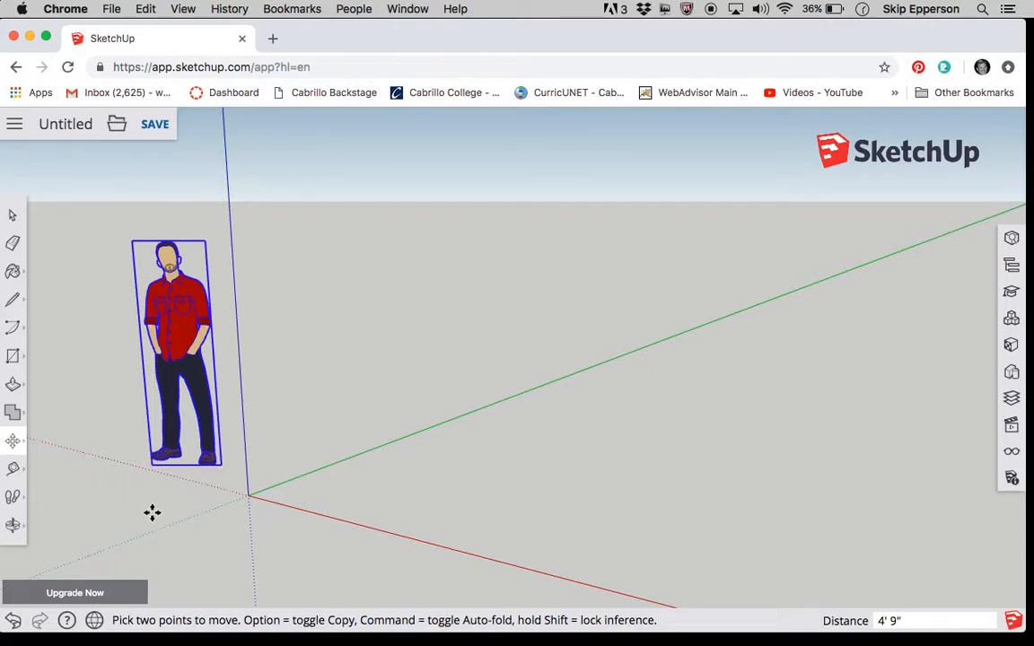
{"action": "left_click", "coordinate": [12, 215]}
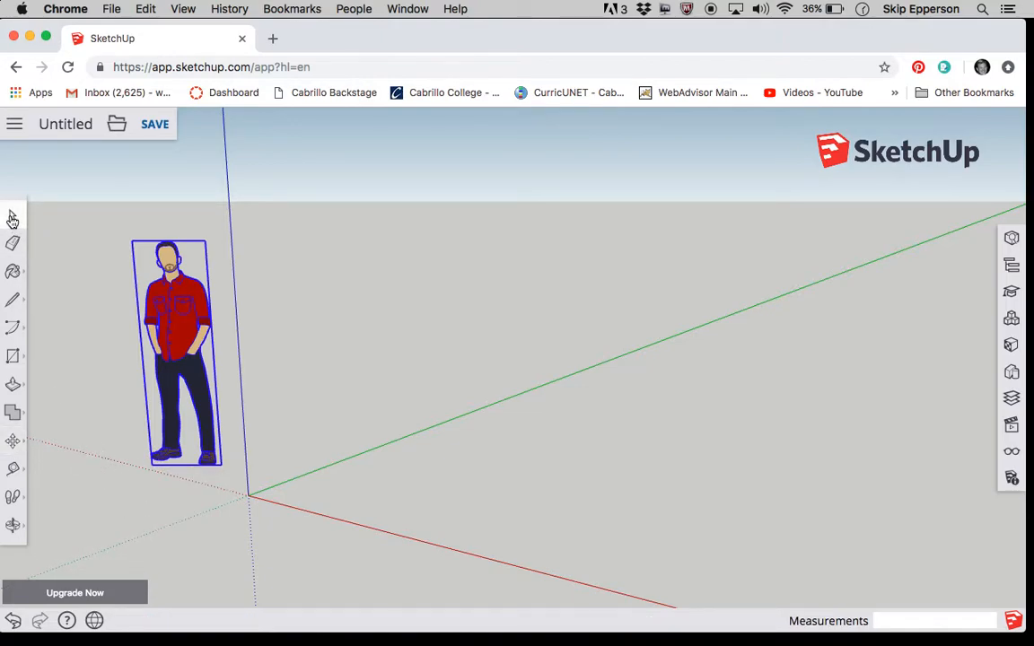
Draw a 10' by 20' floor rectangle on the ground starting at the origin, with its long side along the green axis.
{"action": "left_click", "coordinate": [14, 356]}
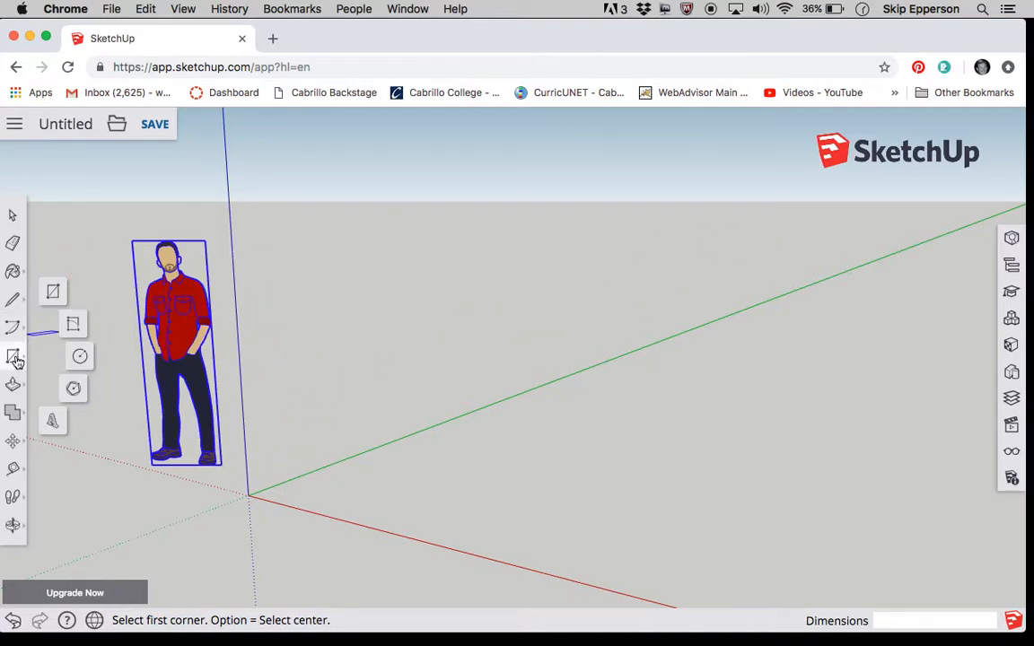
{"action": "left_click", "coordinate": [53, 296]}
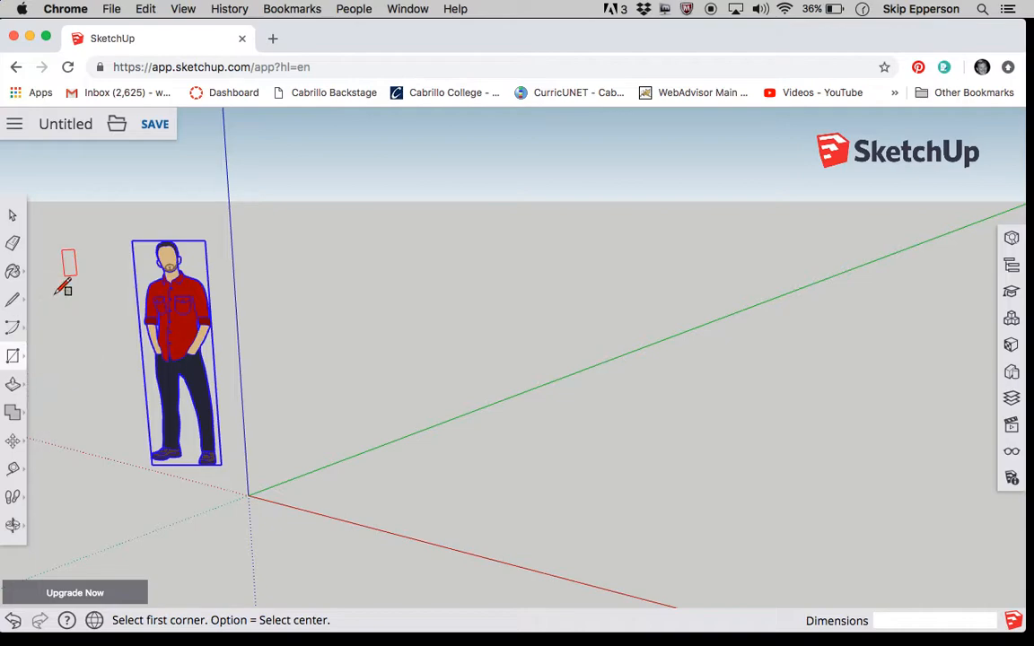
{"action": "left_click", "coordinate": [247, 494]}
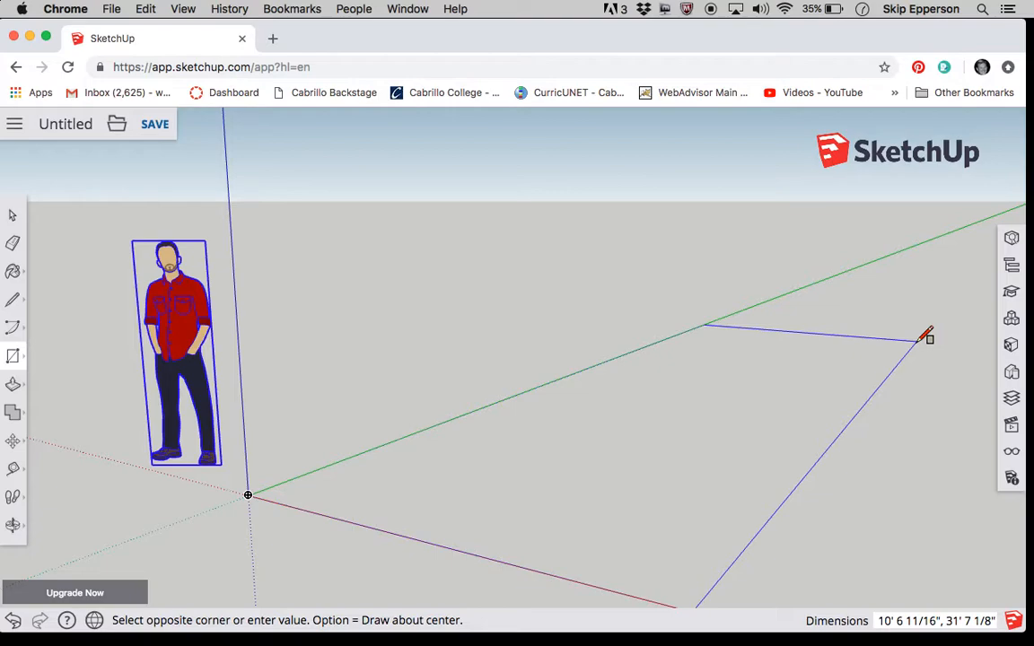
{"action": "left_click", "coordinate": [917, 341]}
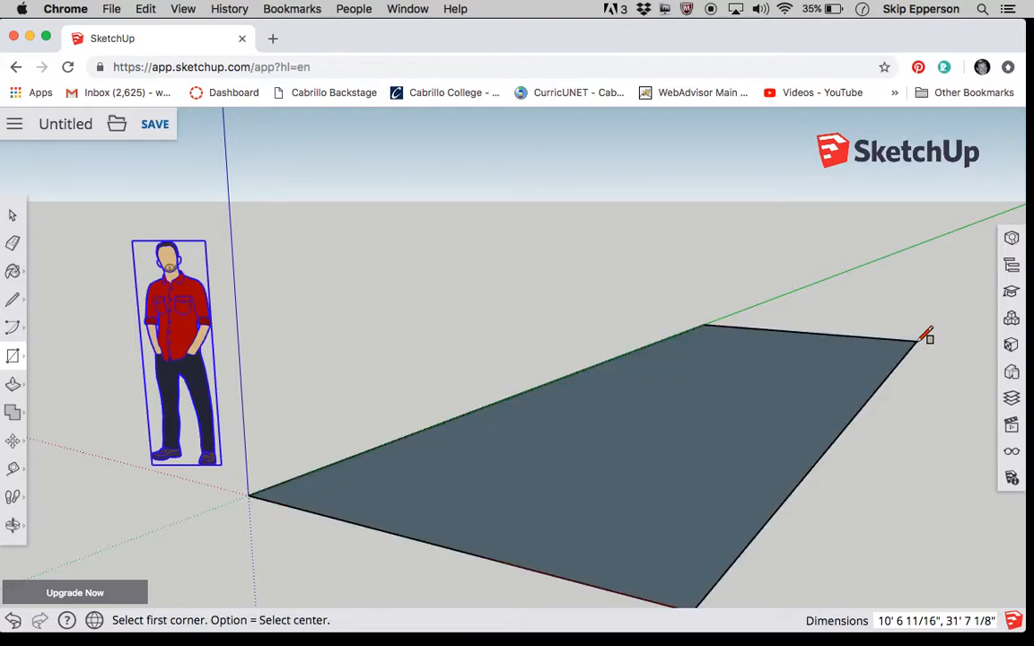
{"action": "type", "text": "10',20"}
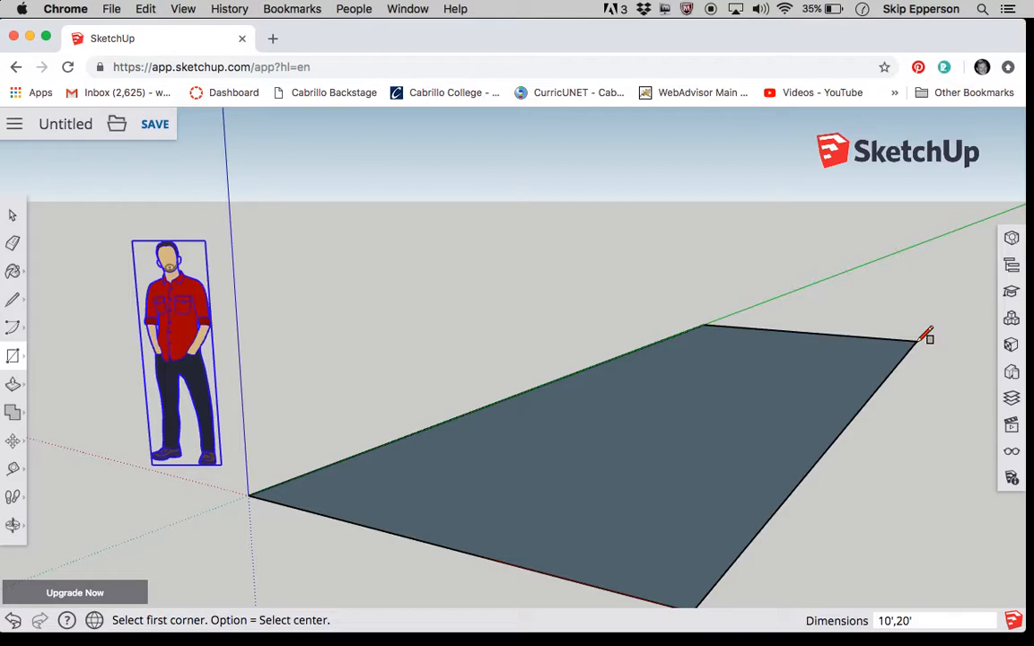
{"action": "key", "text": "Return"}
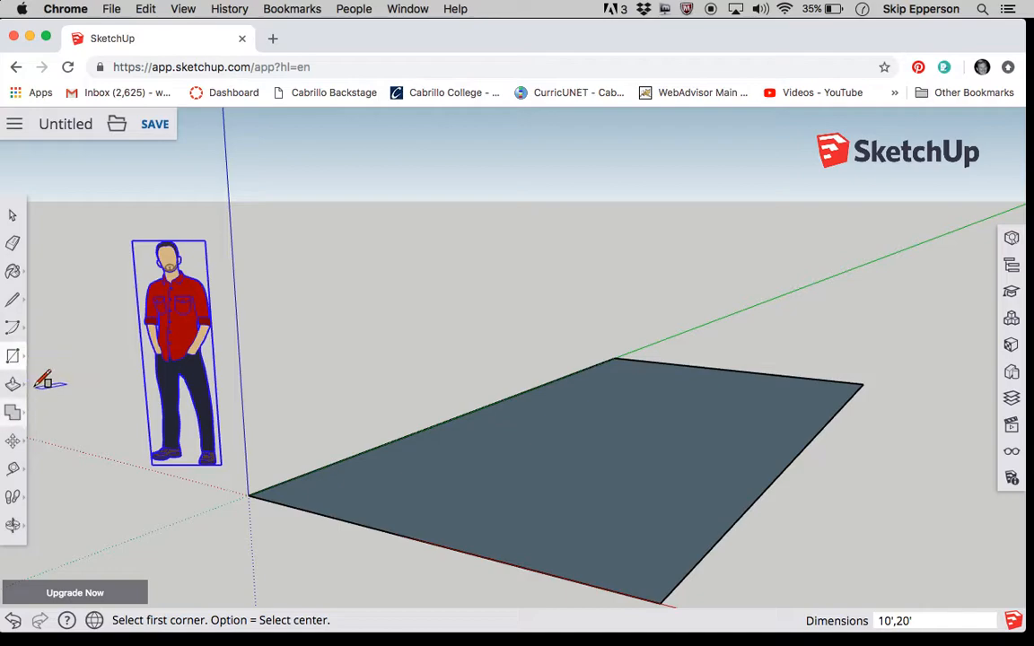
Deselect the figure and make the whole floor rectangle, face and edges, into a group.
{"action": "left_click", "coordinate": [14, 215]}
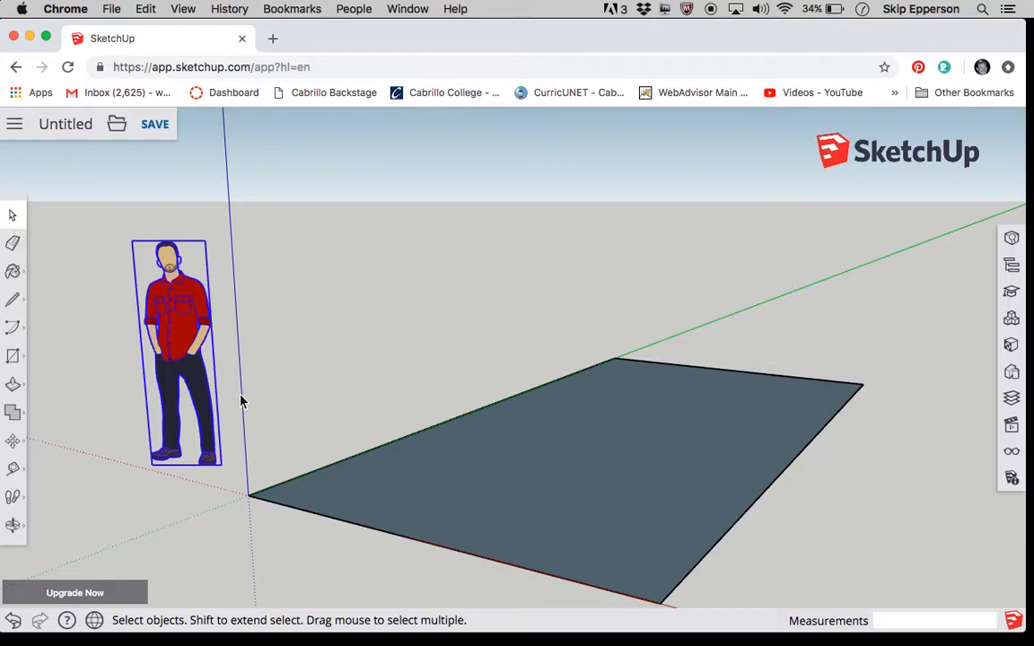
{"action": "left_click", "coordinate": [230, 347]}
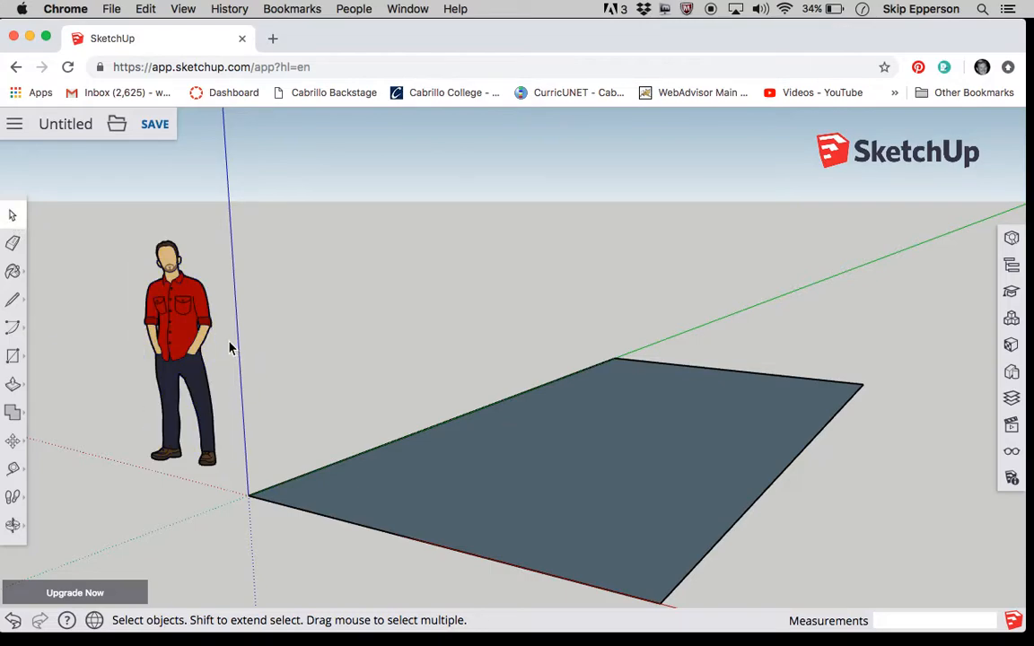
{"action": "left_click_drag", "start_coordinate": [228, 337], "coordinate": [893, 619]}
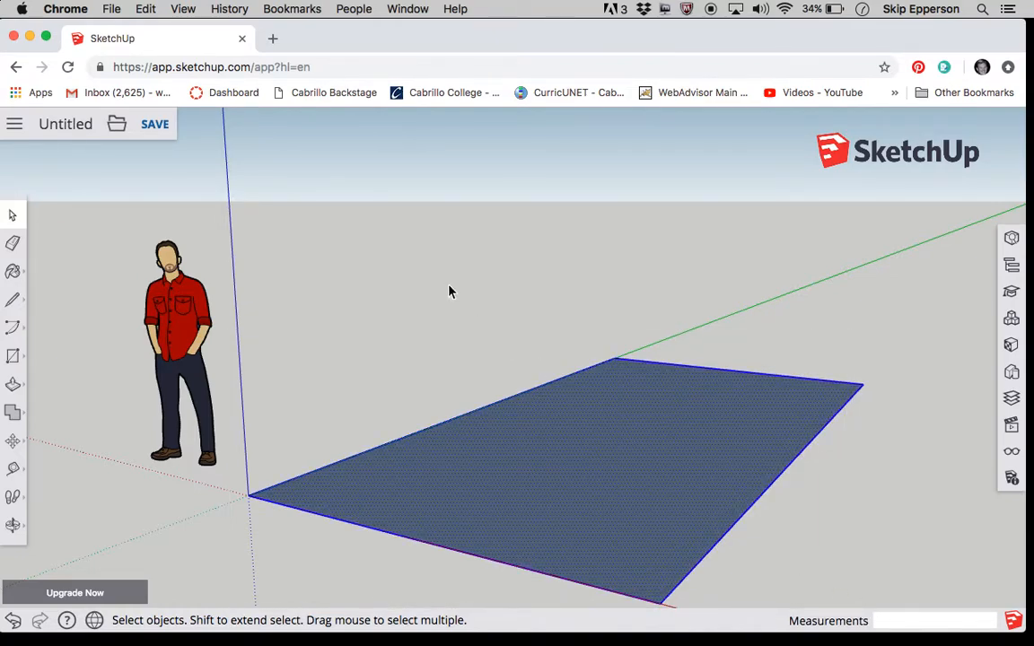
{"action": "right_click", "coordinate": [569, 447]}
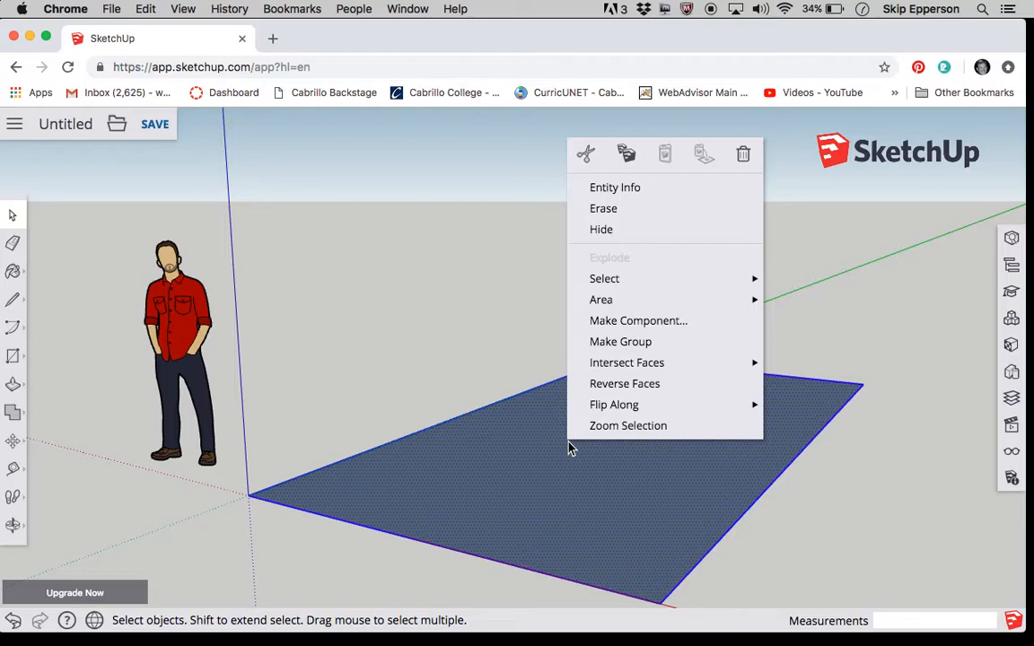
{"action": "left_click", "coordinate": [620, 342]}
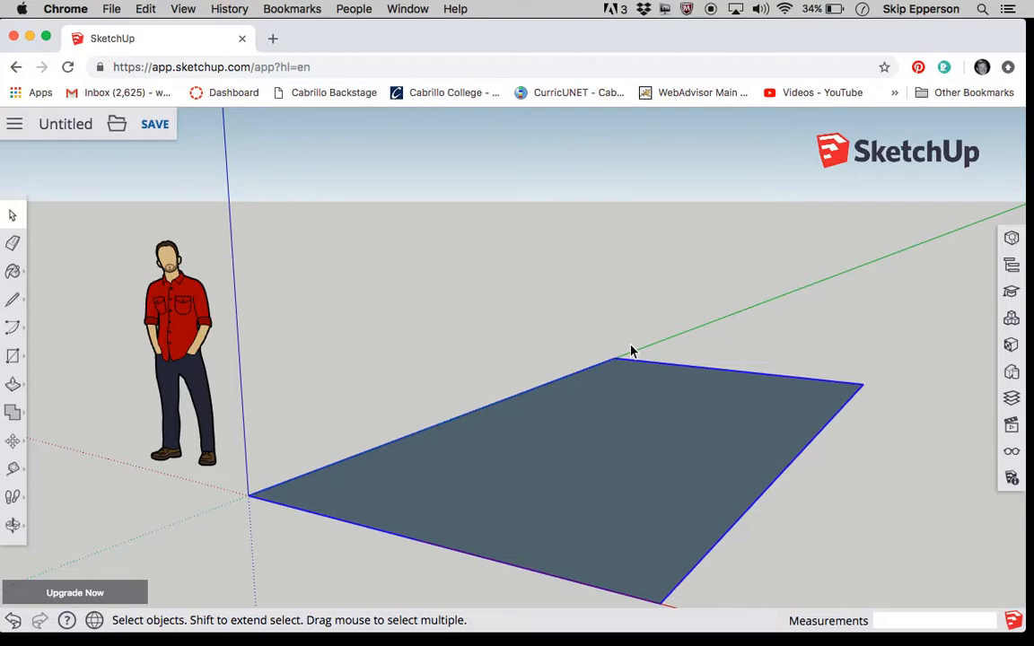
Draw a 20' by 4" wall footprint rectangle from the origin along the floor's long edge on the green axis.
{"action": "left_click", "coordinate": [13, 355]}
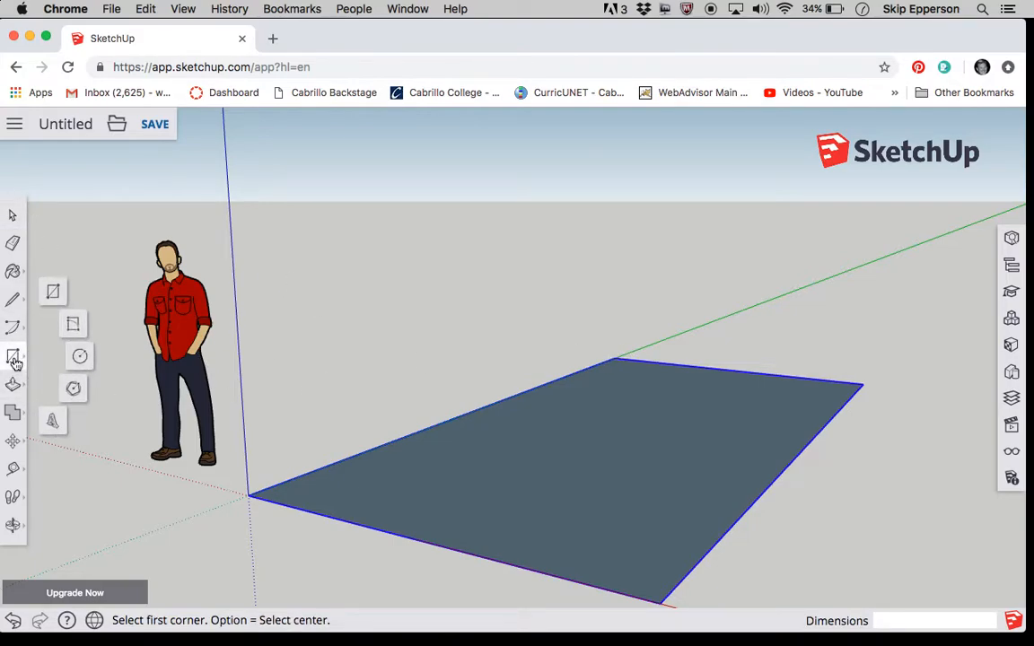
{"action": "left_click", "coordinate": [56, 293]}
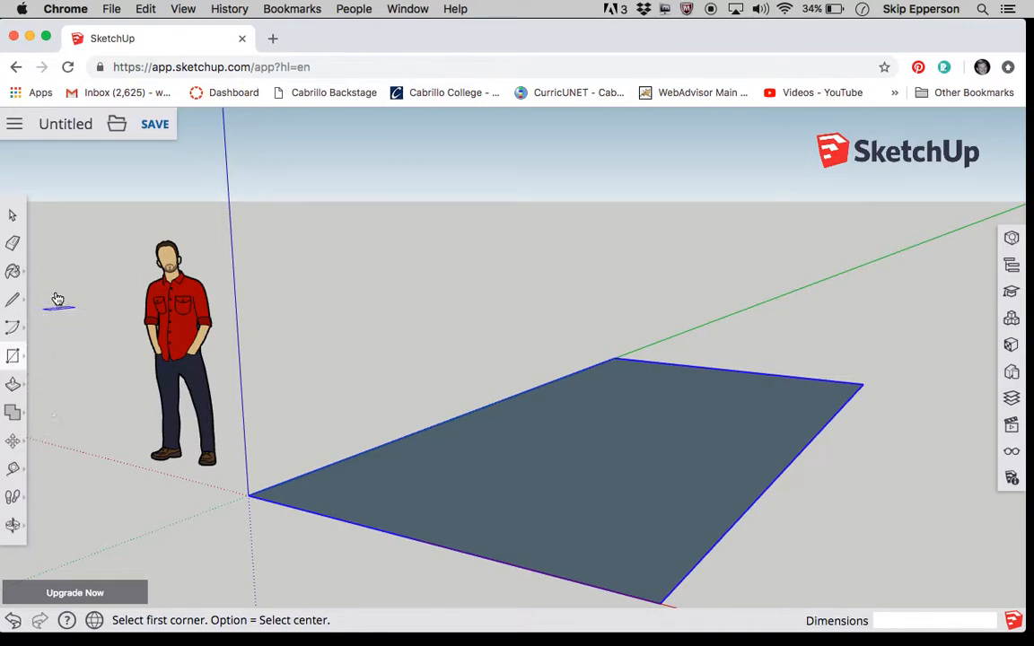
{"action": "left_click", "coordinate": [248, 494]}
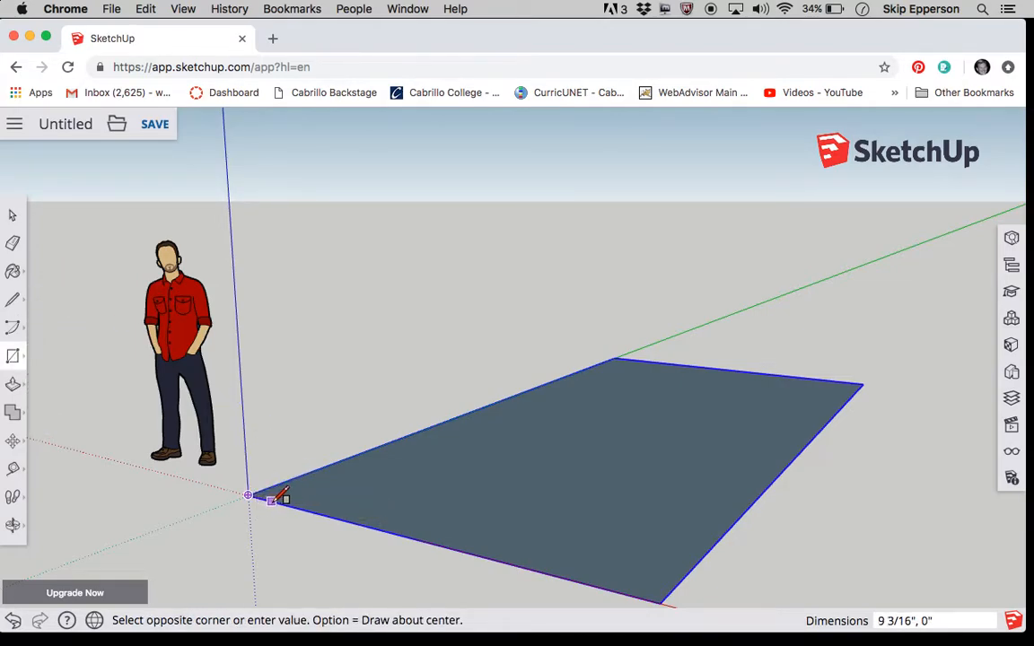
{"action": "left_click", "coordinate": [664, 364]}
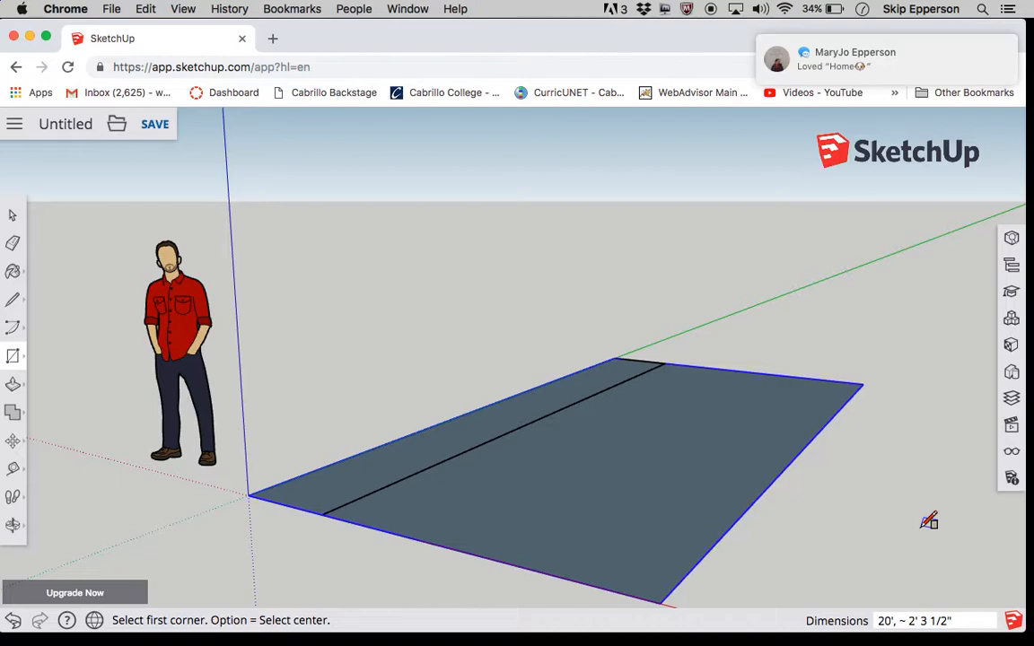
{"action": "type", "text": "10"}
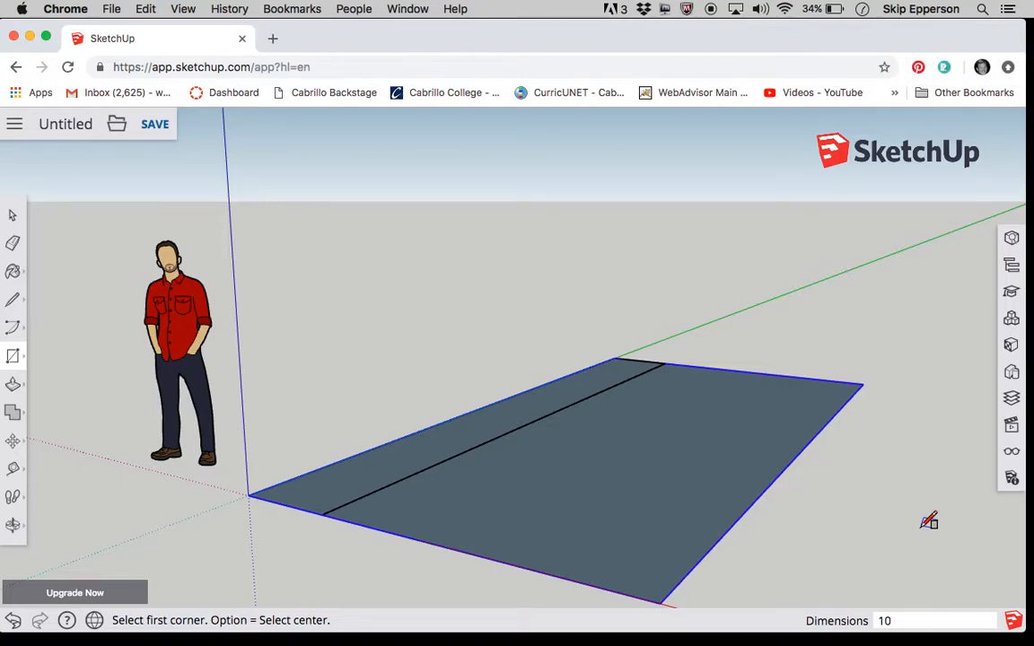
{"action": "key", "text": "BackSpace"}
{"action": "key", "text": "BackSpace"}
{"action": "type", "text": "20',4"}
{"action": "key", "text": "Return"}
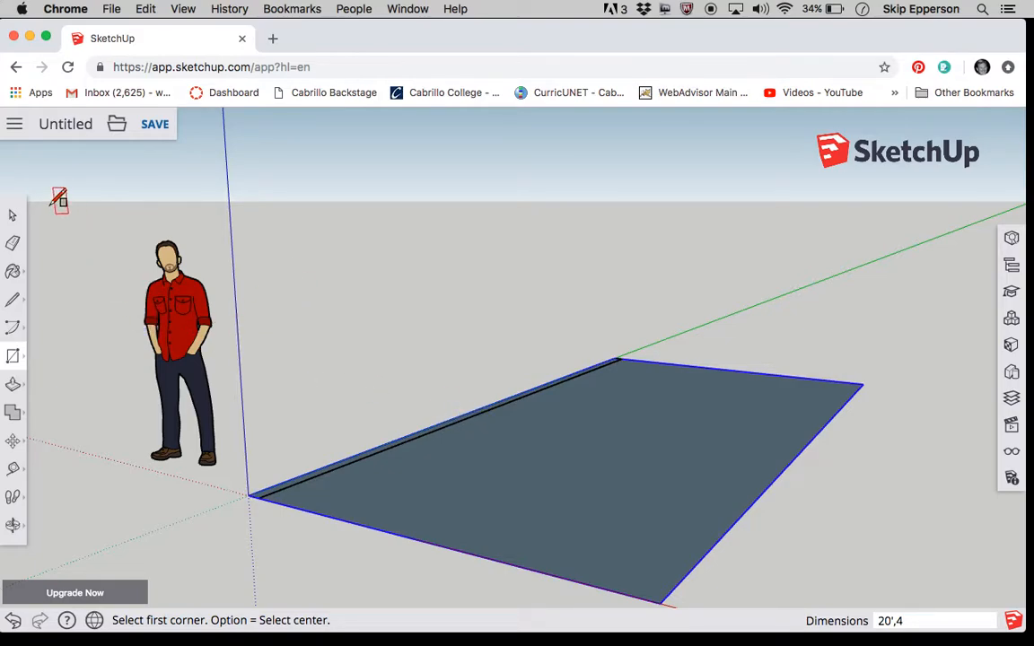
Select the narrow wall strip along the green axis and make it a group.
{"action": "left_click", "coordinate": [13, 216]}
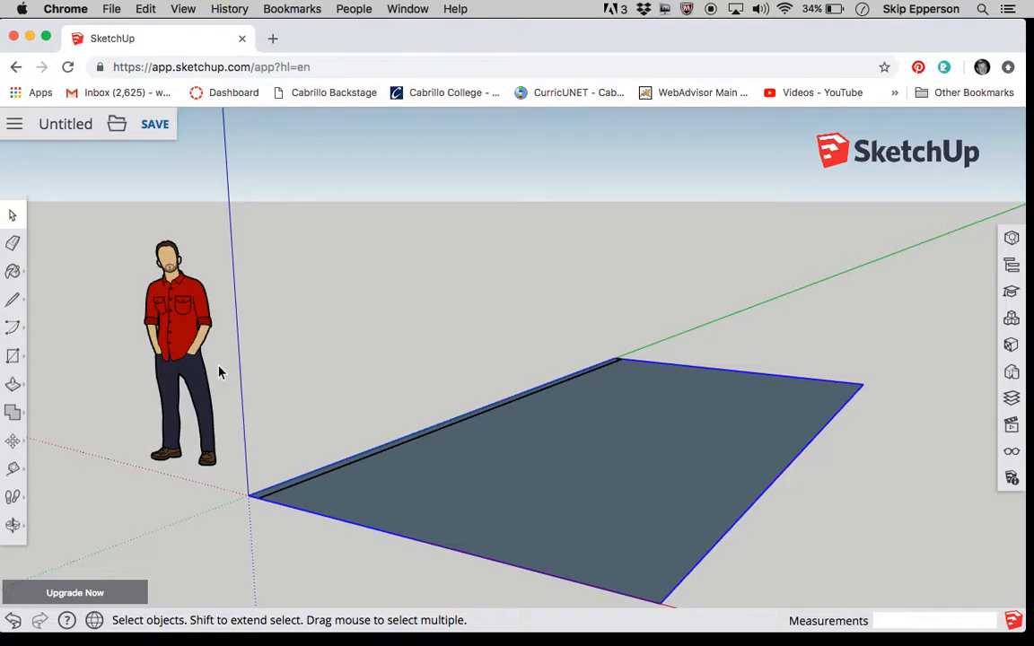
{"action": "left_click_drag", "start_coordinate": [219, 355], "coordinate": [662, 527]}
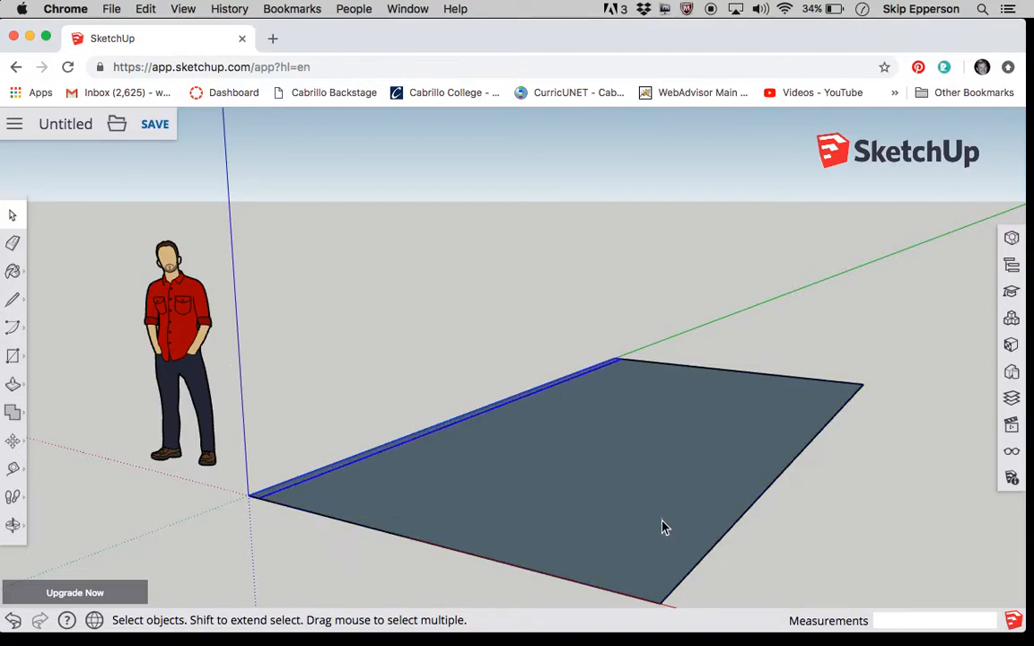
{"action": "right_click", "coordinate": [418, 440]}
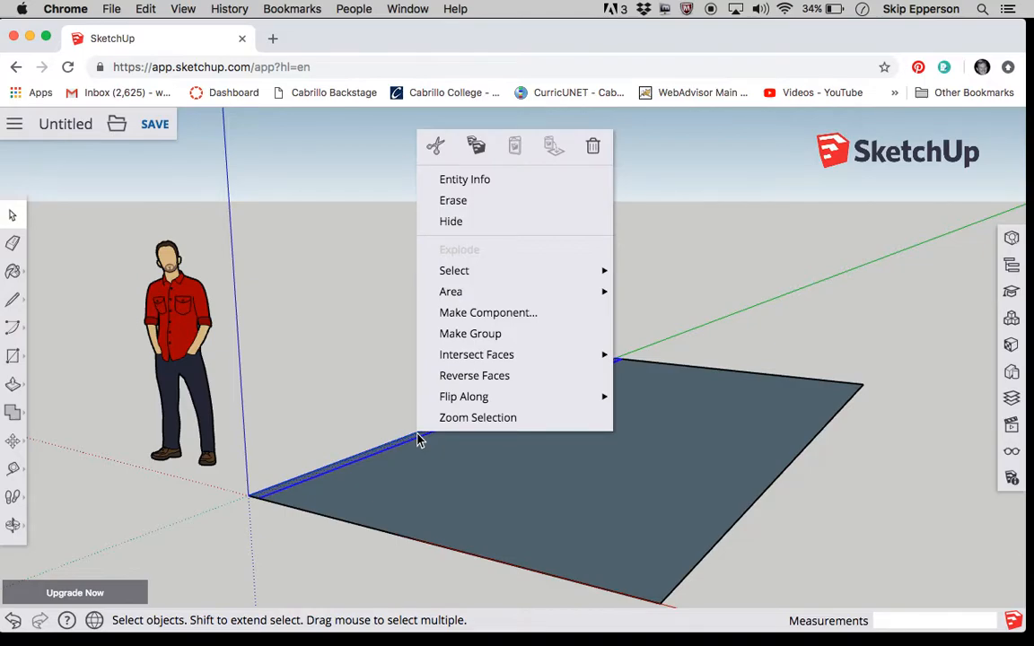
{"action": "left_click", "coordinate": [472, 338]}
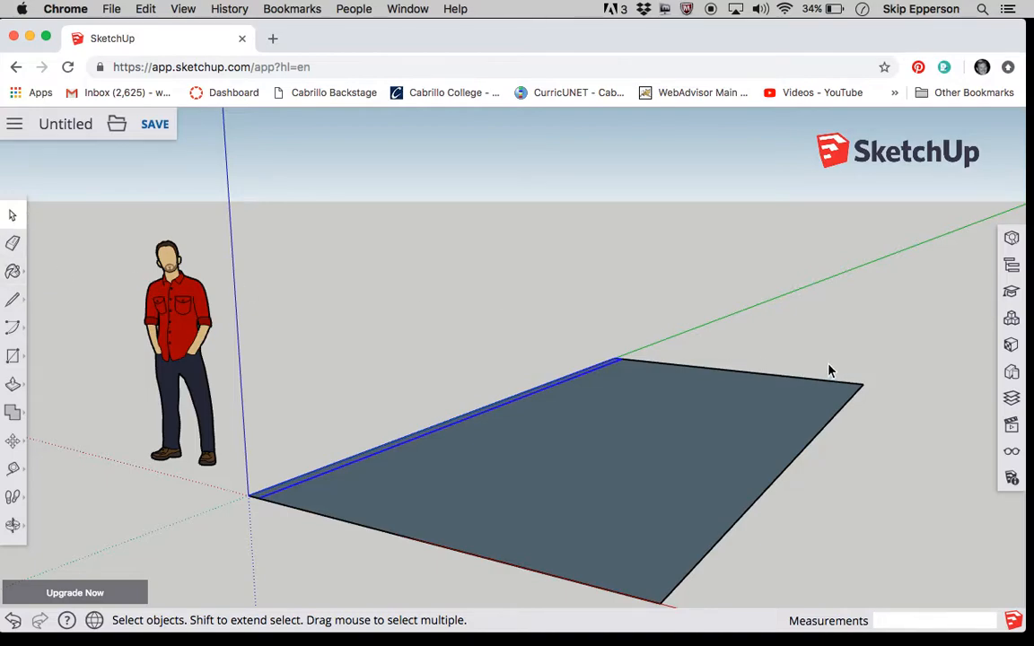
Draw a 9'8" by 4" wall footprint rectangle along the floor's far short edge, from its outer corner towards the grouped long wall strip.
{"action": "scroll", "coordinate": [829, 369], "scroll_direction": "up", "scroll_amount": 5}
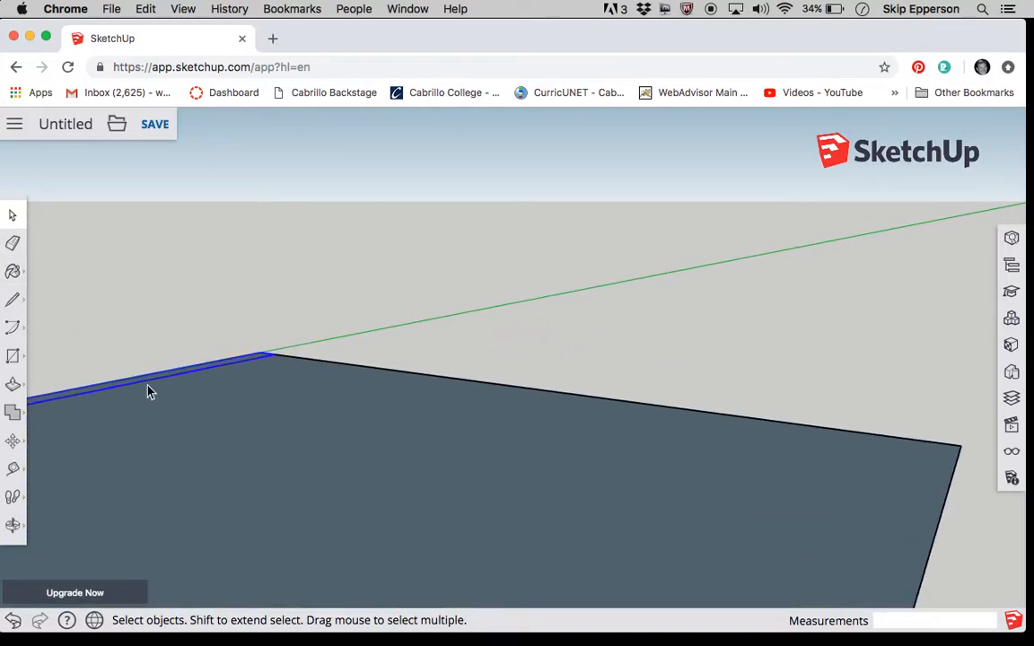
{"action": "left_click", "coordinate": [12, 357]}
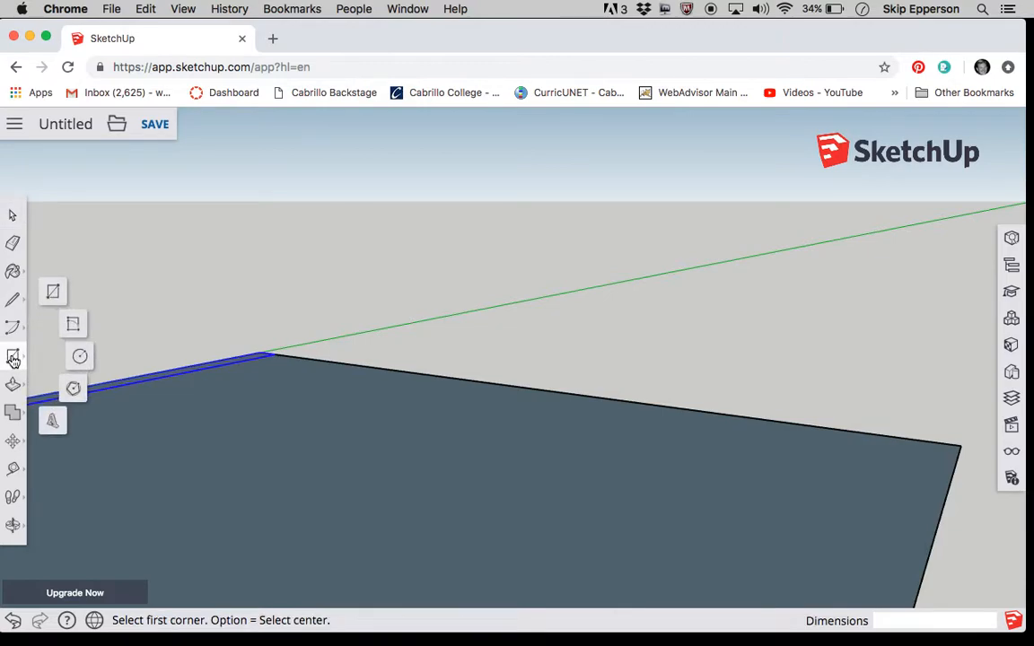
{"action": "left_click", "coordinate": [959, 443]}
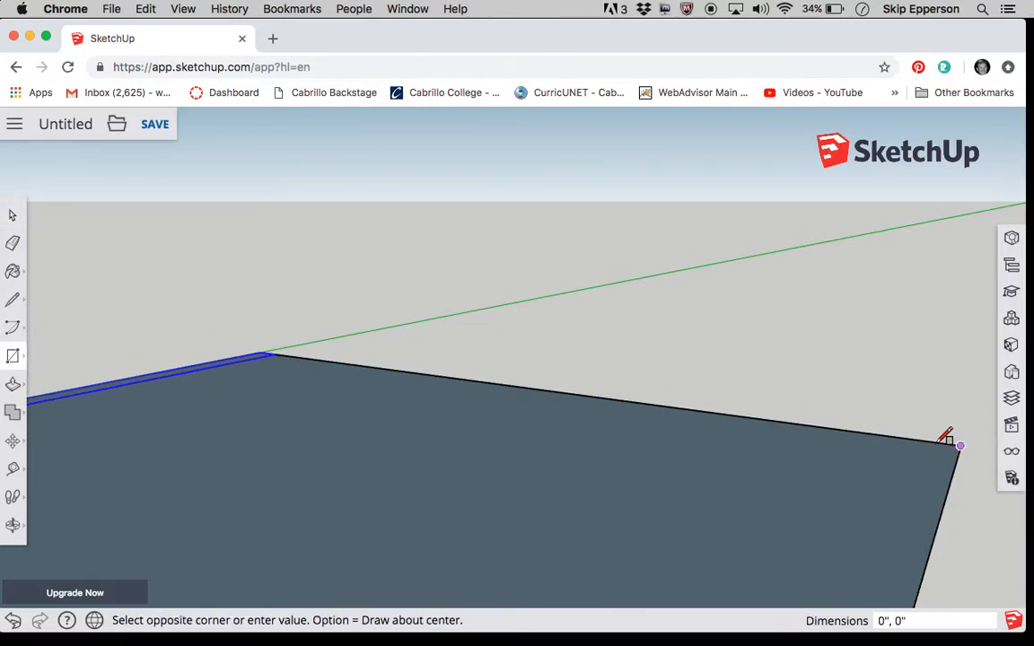
{"action": "left_click", "coordinate": [194, 369]}
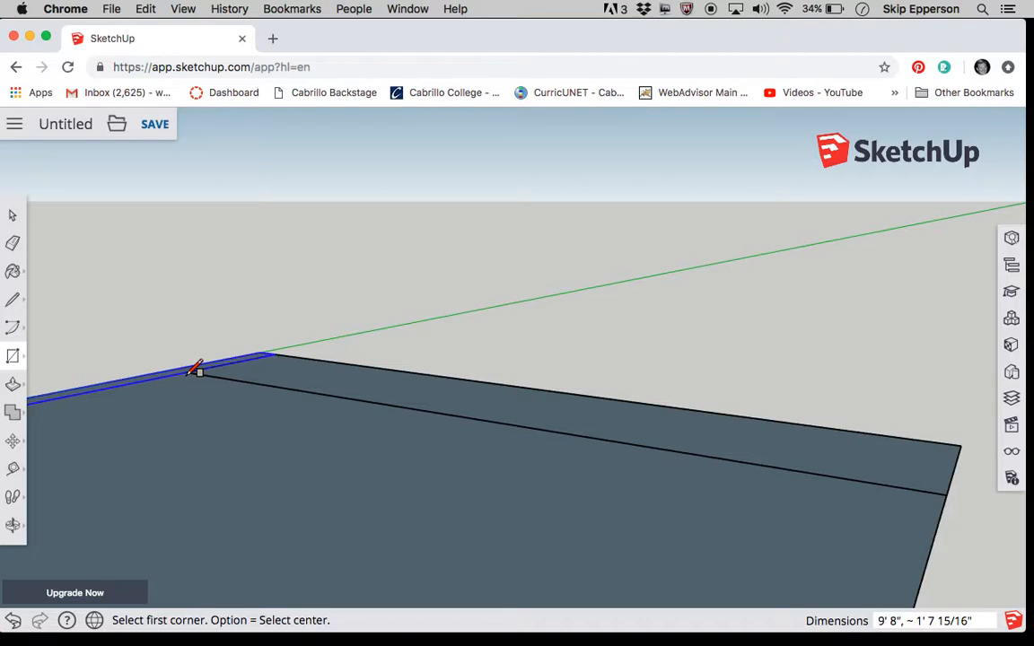
{"action": "type", "text": "9'8,4"}
{"action": "key", "text": "Return"}
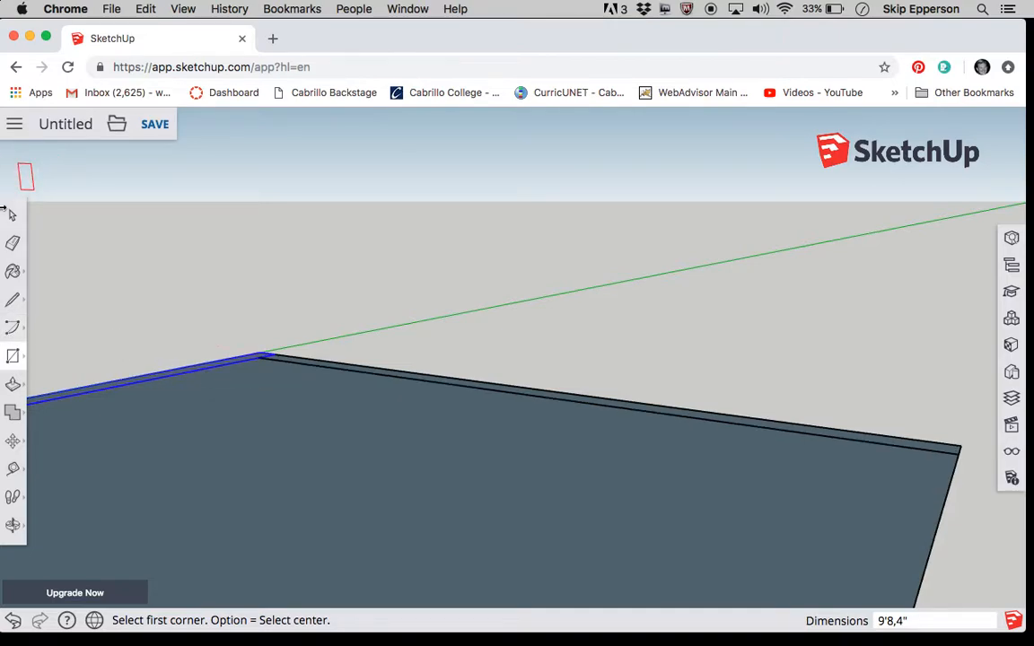
Select the whole wall strip on the floor's far short edge and make it a group.
{"action": "left_click", "coordinate": [11, 215]}
{"action": "left_click_drag", "start_coordinate": [223, 300], "coordinate": [986, 513]}
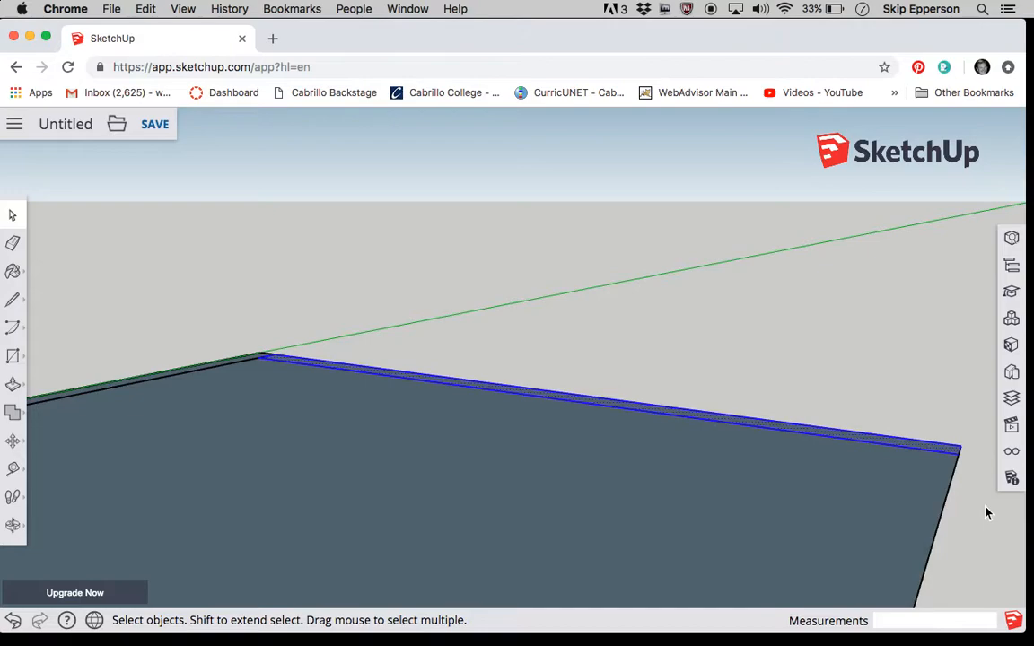
{"action": "right_click", "coordinate": [787, 433]}
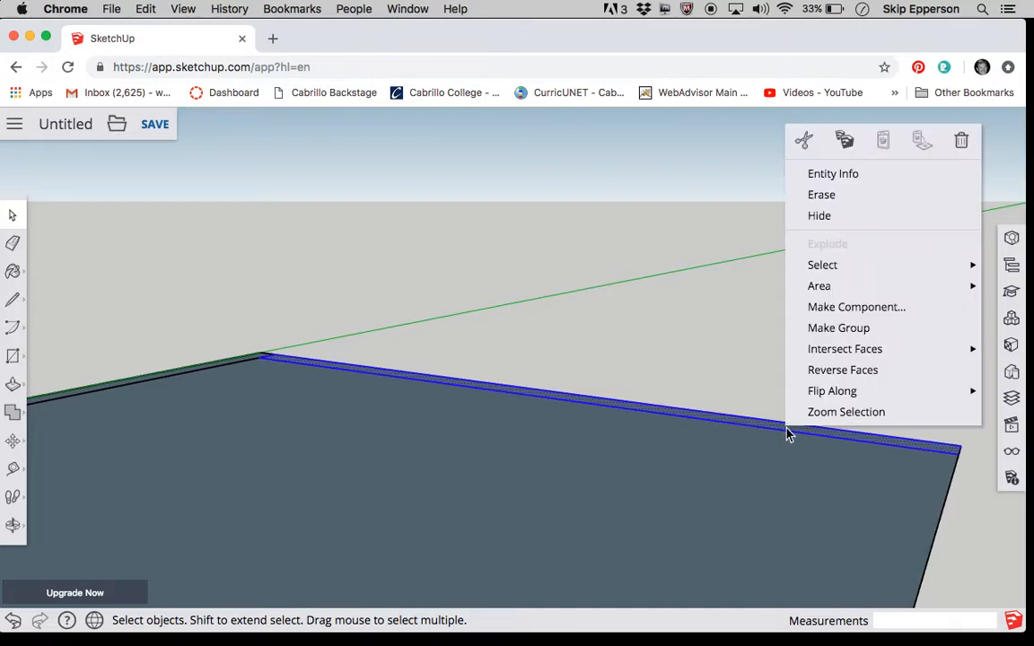
{"action": "left_click", "coordinate": [836, 329]}
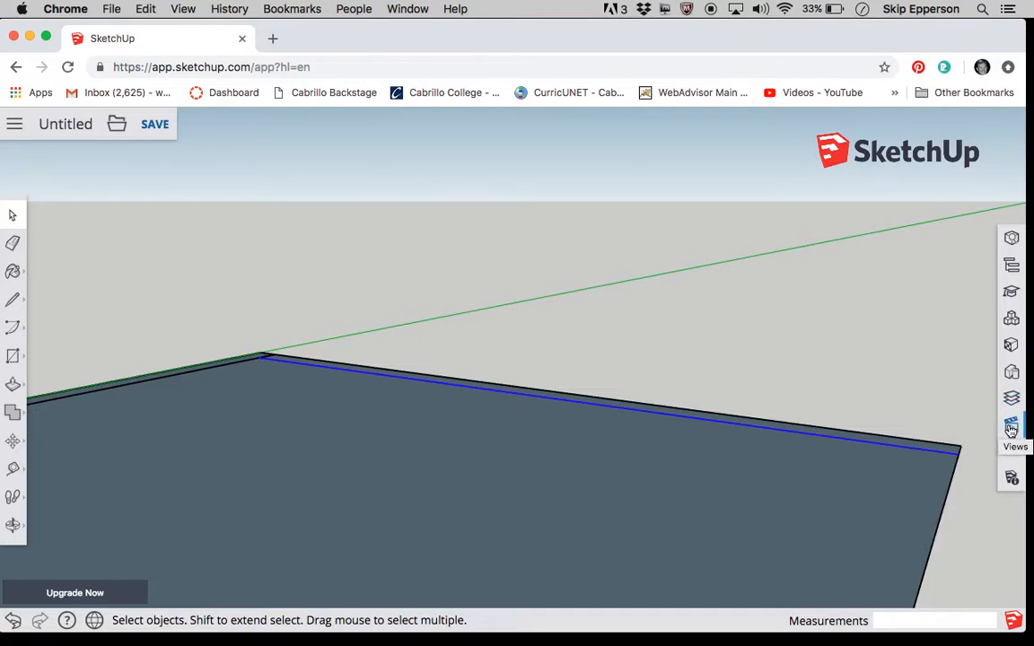
Switch the camera to parallel projection and view the model from the top.
{"action": "left_click", "coordinate": [1010, 425]}
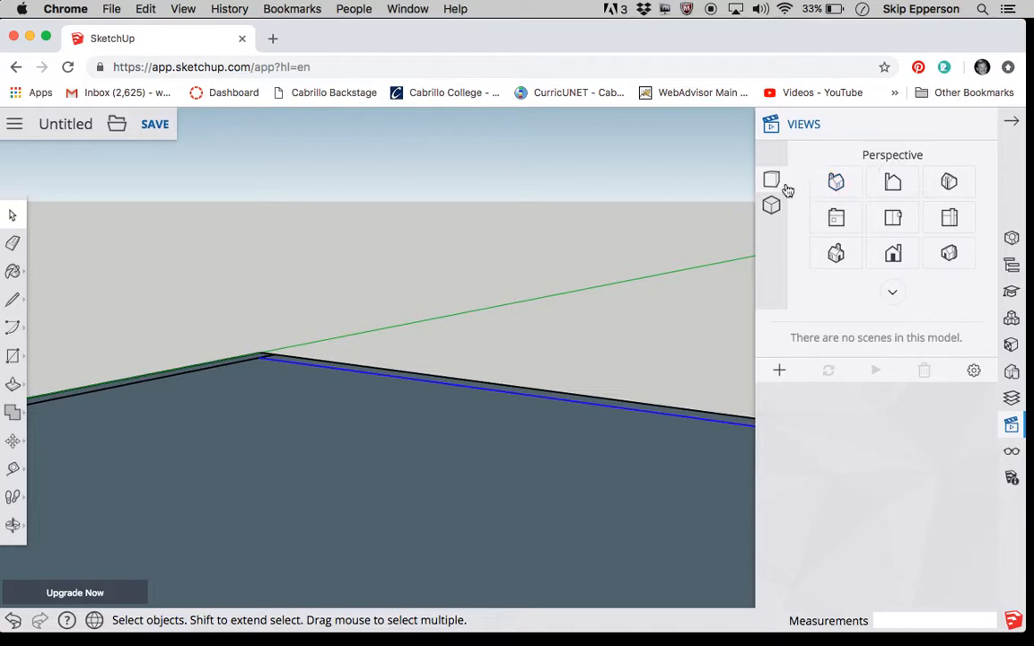
{"action": "left_click", "coordinate": [772, 208]}
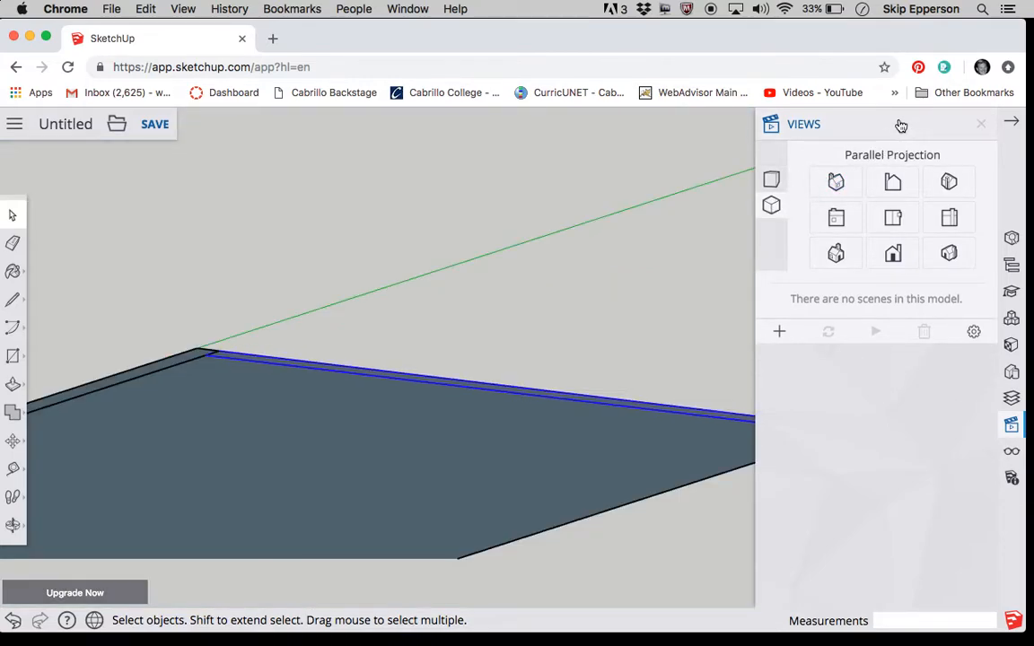
{"action": "left_click", "coordinate": [899, 220]}
{"action": "scroll", "coordinate": [425, 241], "scroll_direction": "down", "scroll_amount": 8}
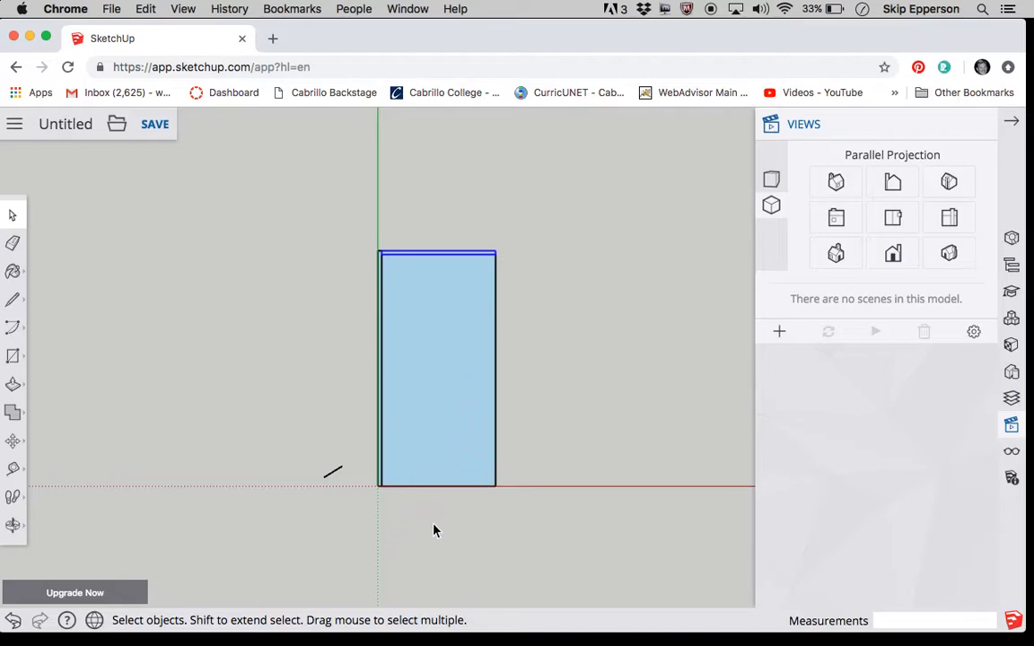
{"action": "scroll", "coordinate": [500, 528], "scroll_direction": "up", "scroll_amount": 3}
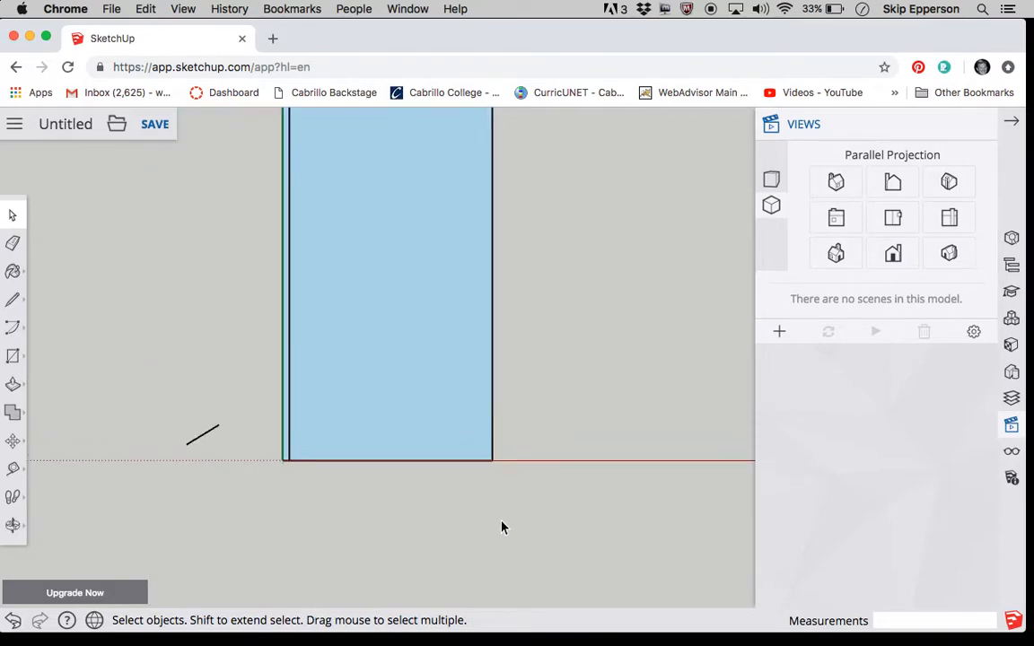
{"action": "scroll", "coordinate": [500, 528], "scroll_direction": "down", "scroll_amount": 3}
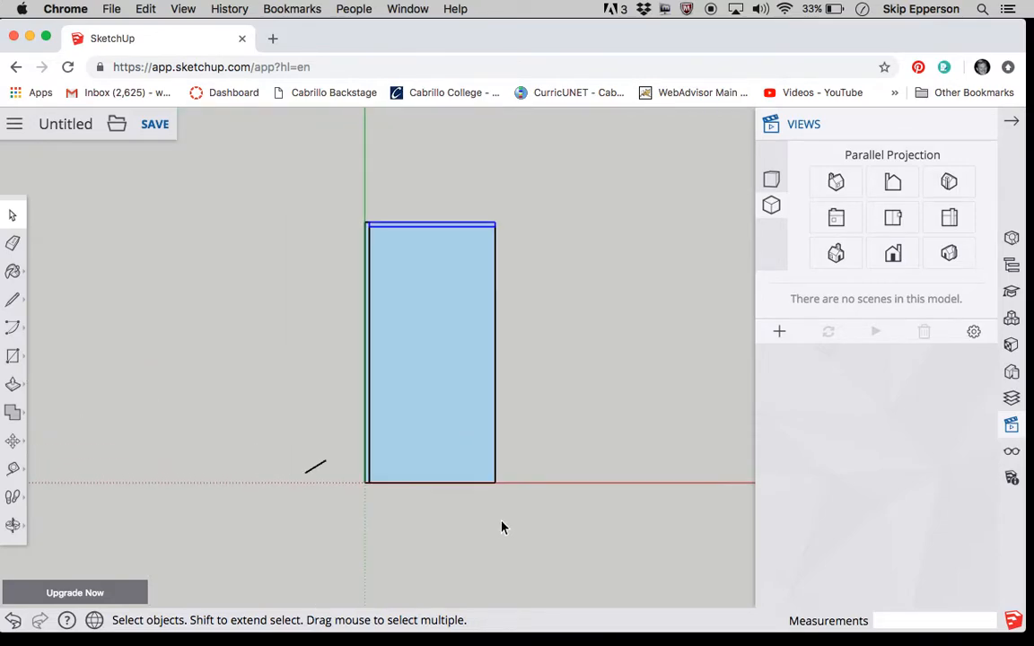
Place Tape Measure guides from the origin about 5' along the green axis away from the floor, and along the floor's opposite long edge.
{"action": "left_click", "coordinate": [17, 474]}
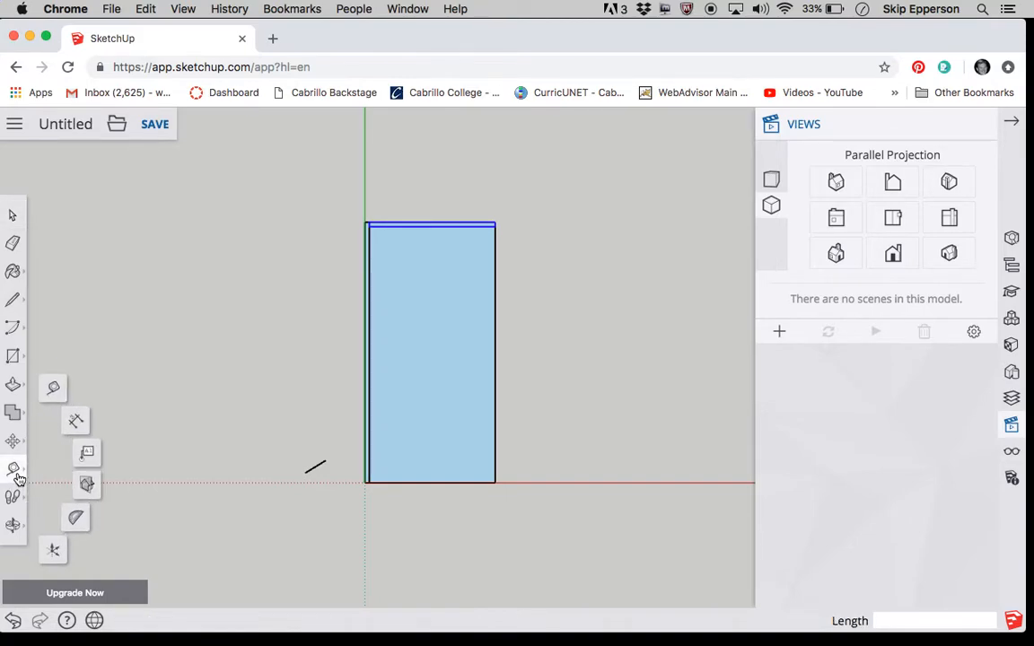
{"action": "left_click", "coordinate": [53, 388]}
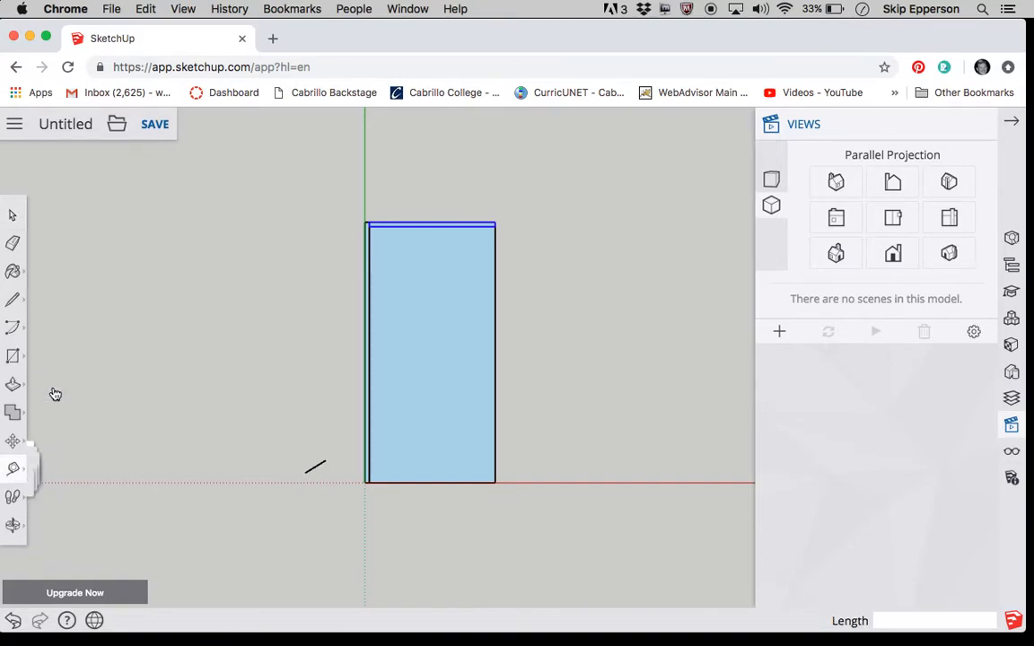
{"action": "left_click", "coordinate": [366, 470]}
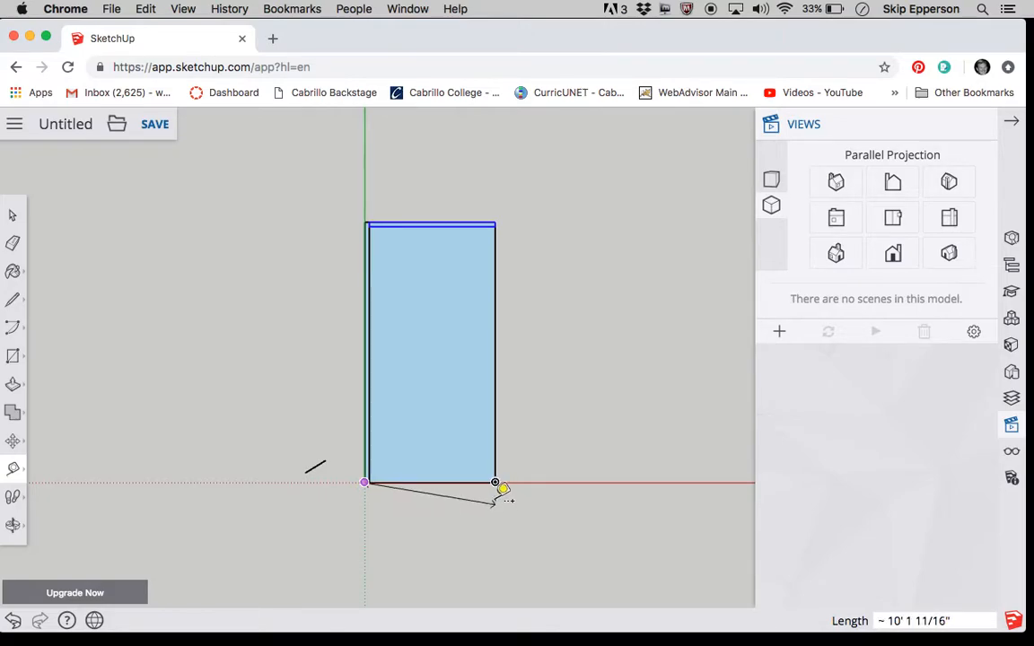
{"action": "left_click", "coordinate": [364, 546]}
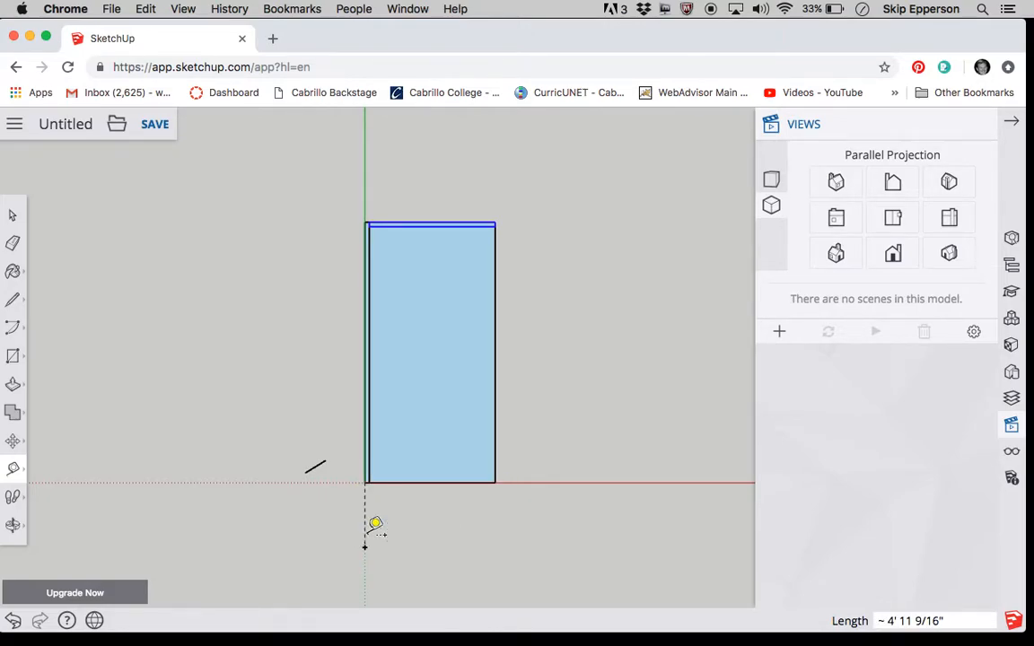
{"action": "left_click", "coordinate": [495, 482]}
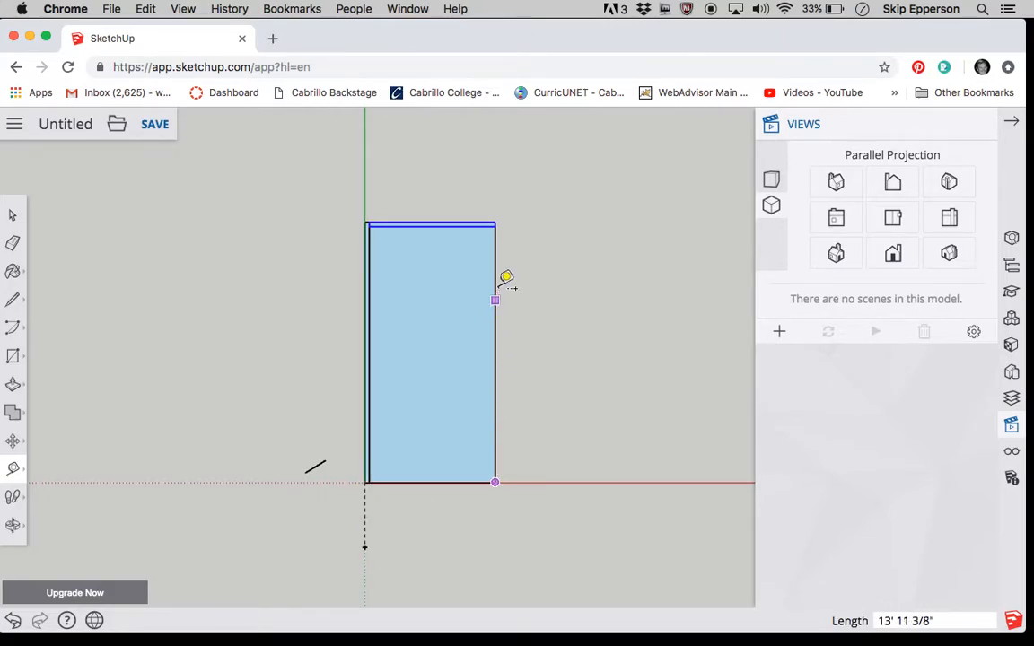
{"action": "left_click", "coordinate": [495, 222]}
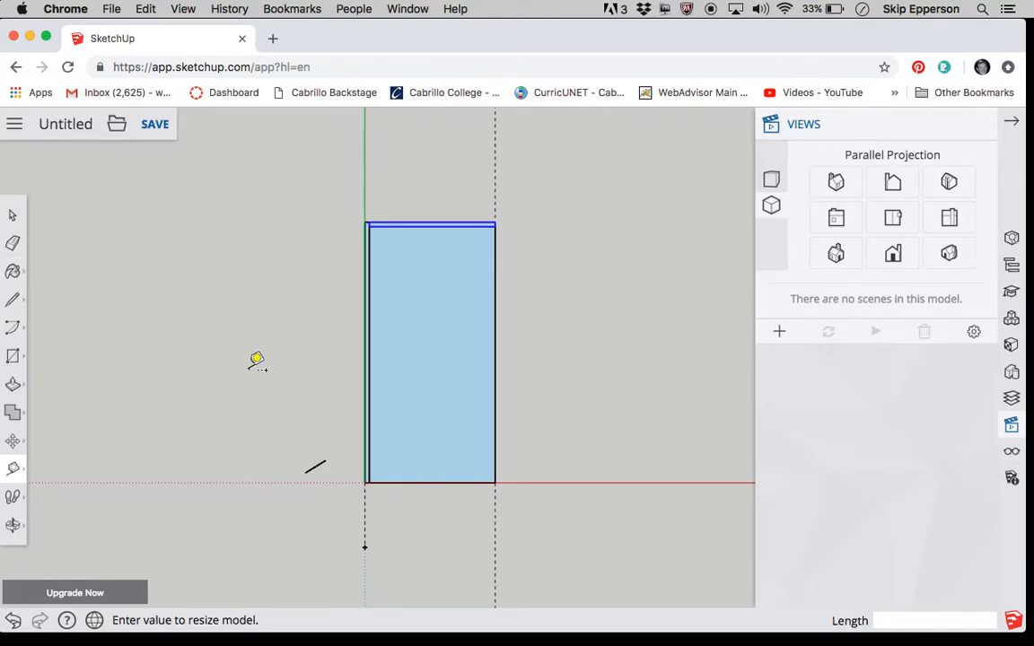
{"action": "left_click", "coordinate": [13, 215]}
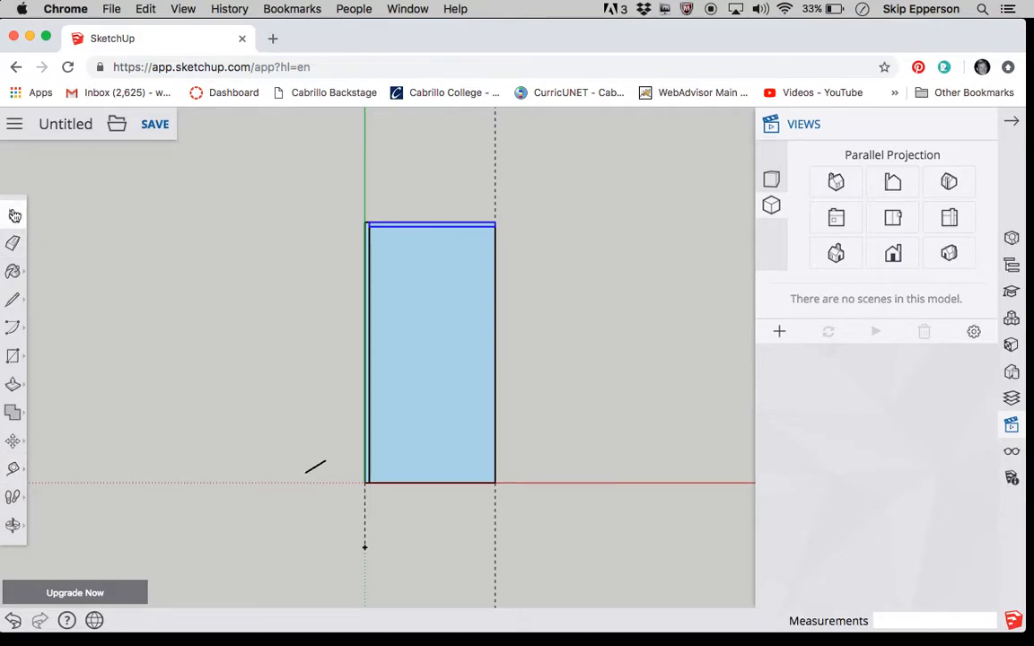
Return to an angled 3D view and open the long wall strip group on the green axis for editing.
{"action": "left_click", "coordinate": [14, 526]}
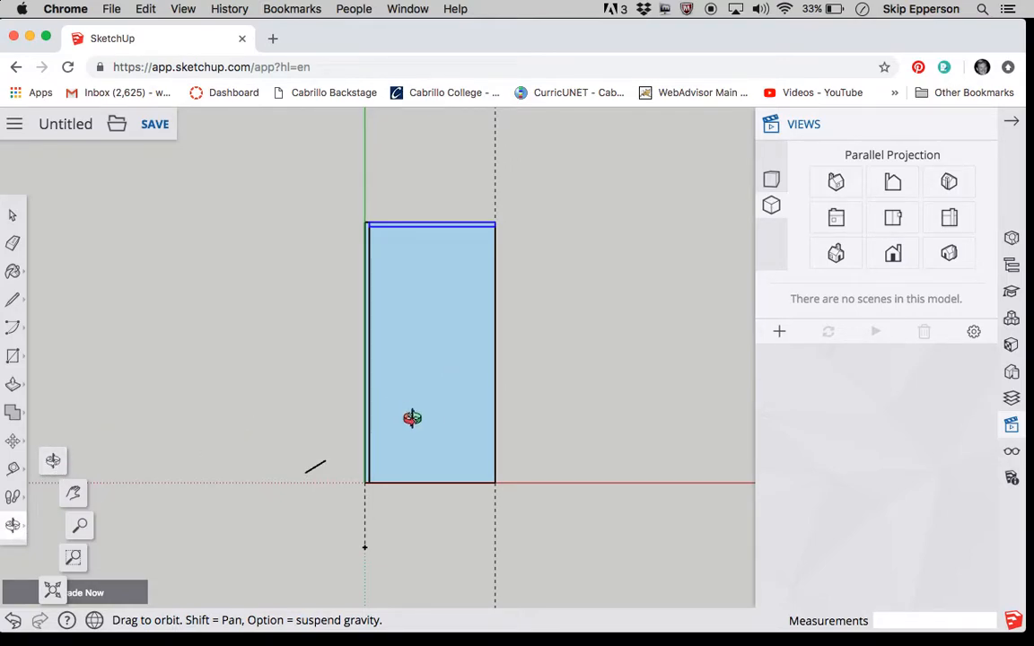
{"action": "left_click", "coordinate": [478, 481]}
{"action": "left_click_drag", "start_coordinate": [477, 481], "coordinate": [304, 173]}
{"action": "left_click_drag", "start_coordinate": [457, 319], "coordinate": [438, 294]}
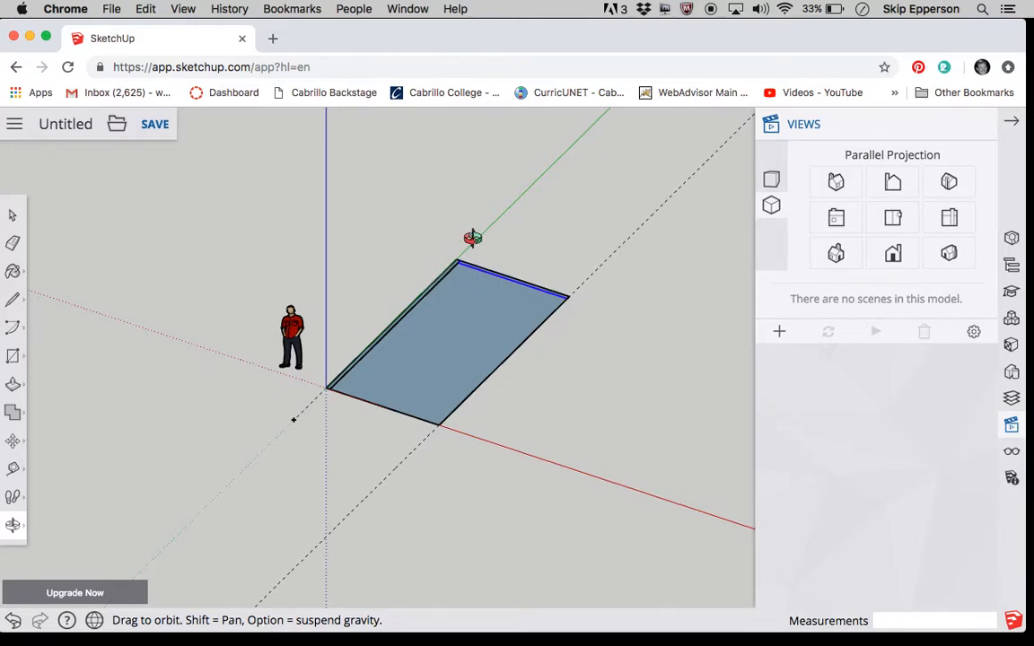
{"action": "scroll", "coordinate": [472, 237], "scroll_direction": "up", "scroll_amount": 5}
{"action": "scroll", "coordinate": [473, 238], "scroll_direction": "down", "scroll_amount": 4}
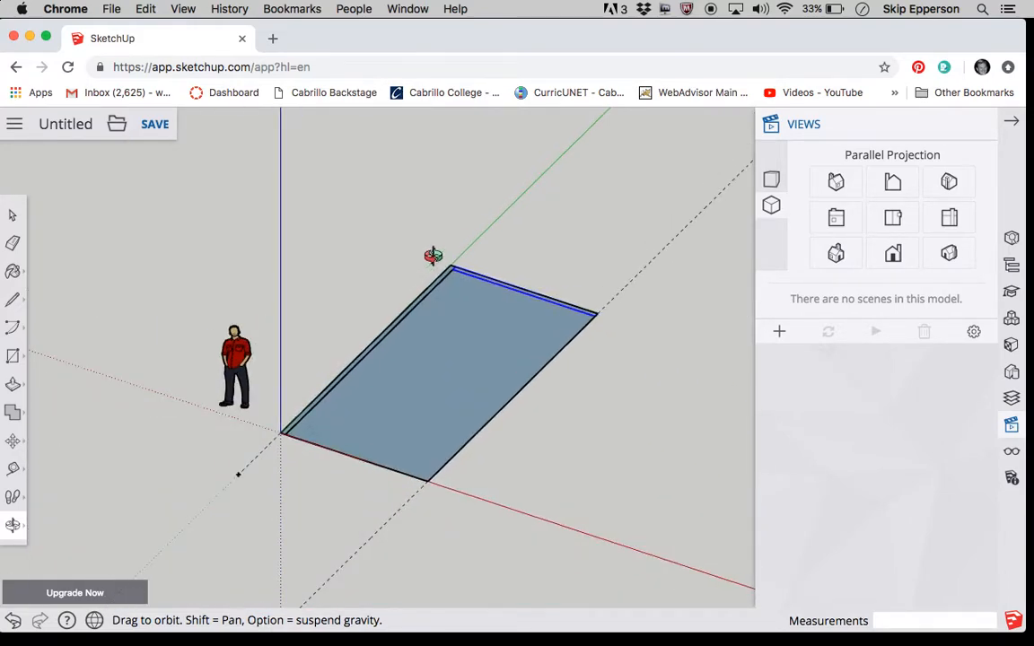
{"action": "left_click", "coordinate": [16, 220]}
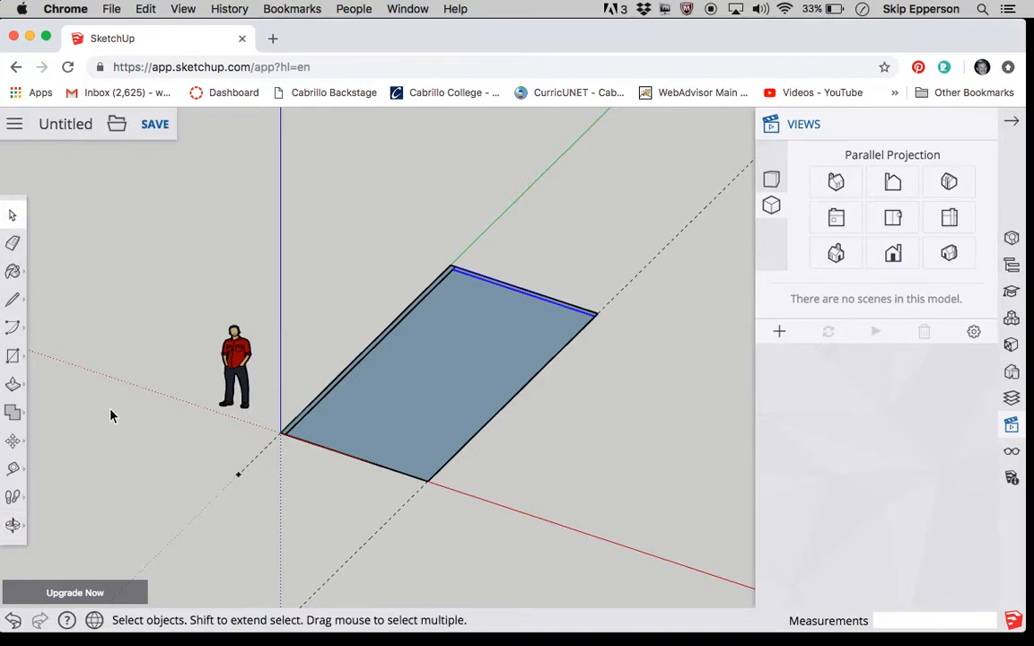
{"action": "left_click", "coordinate": [346, 371]}
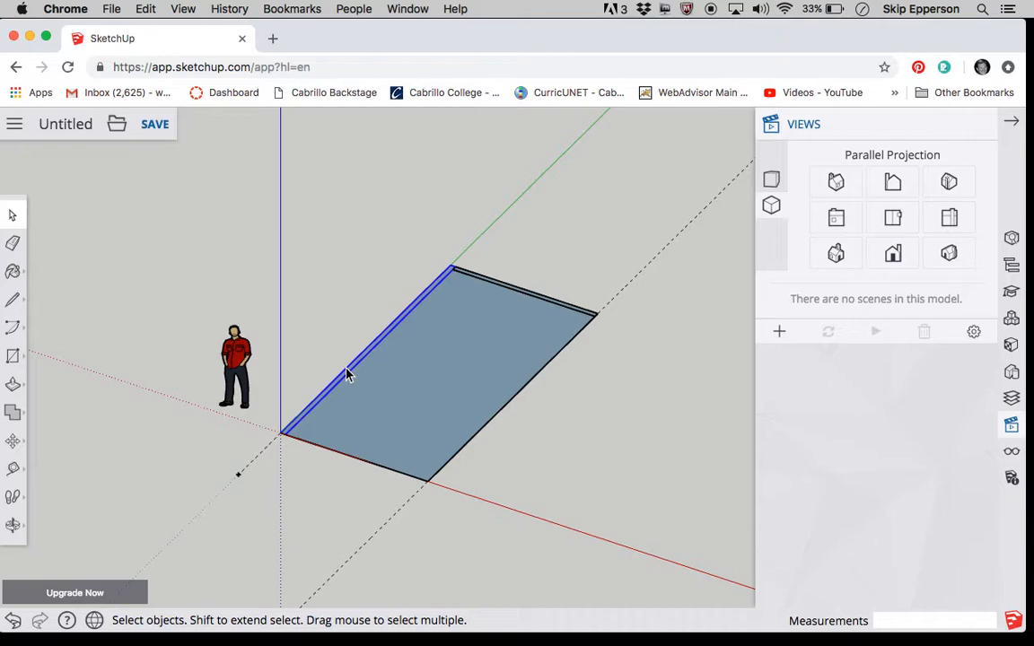
{"action": "double_click", "coordinate": [346, 373]}
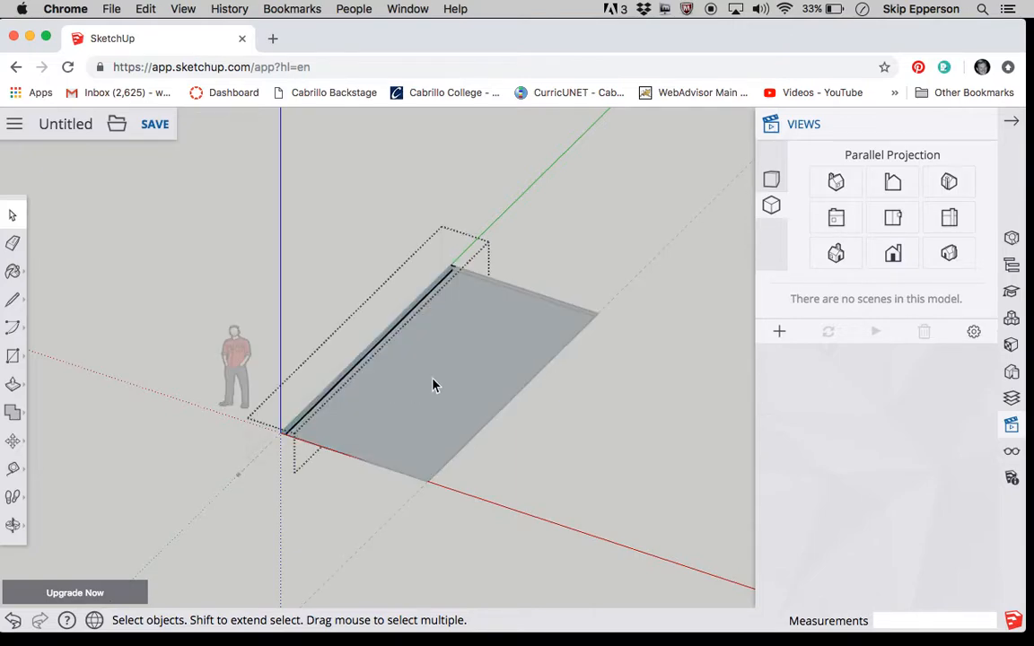
Push/Pull the long wall strip's face upward inside its group to a height of 8'.
{"action": "scroll", "coordinate": [308, 419], "scroll_direction": "up", "scroll_amount": 5}
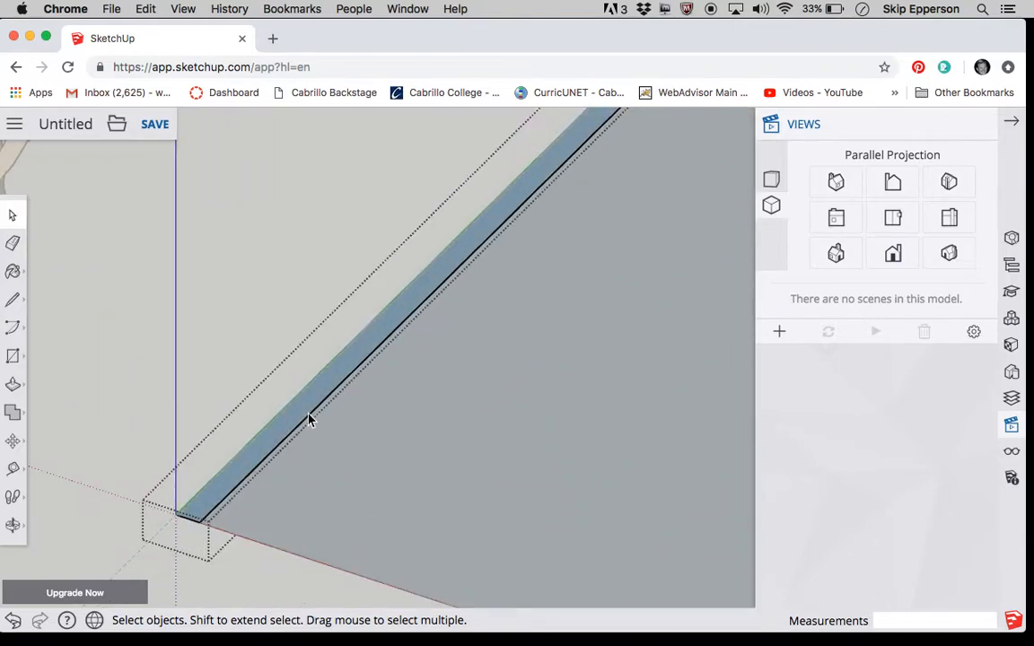
{"action": "left_click", "coordinate": [10, 390]}
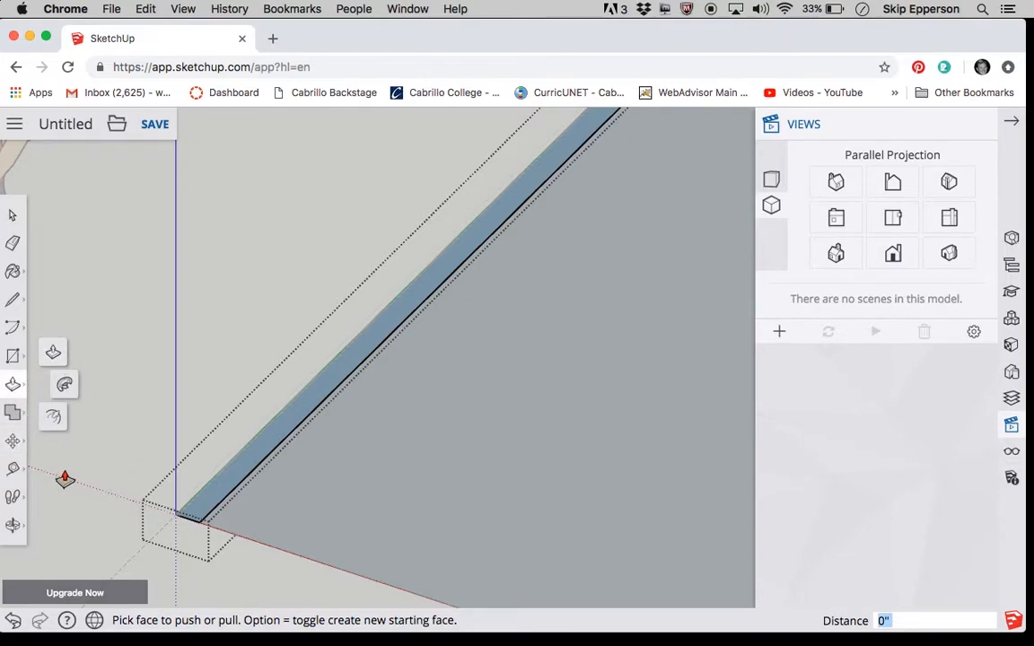
{"action": "left_click", "coordinate": [55, 351]}
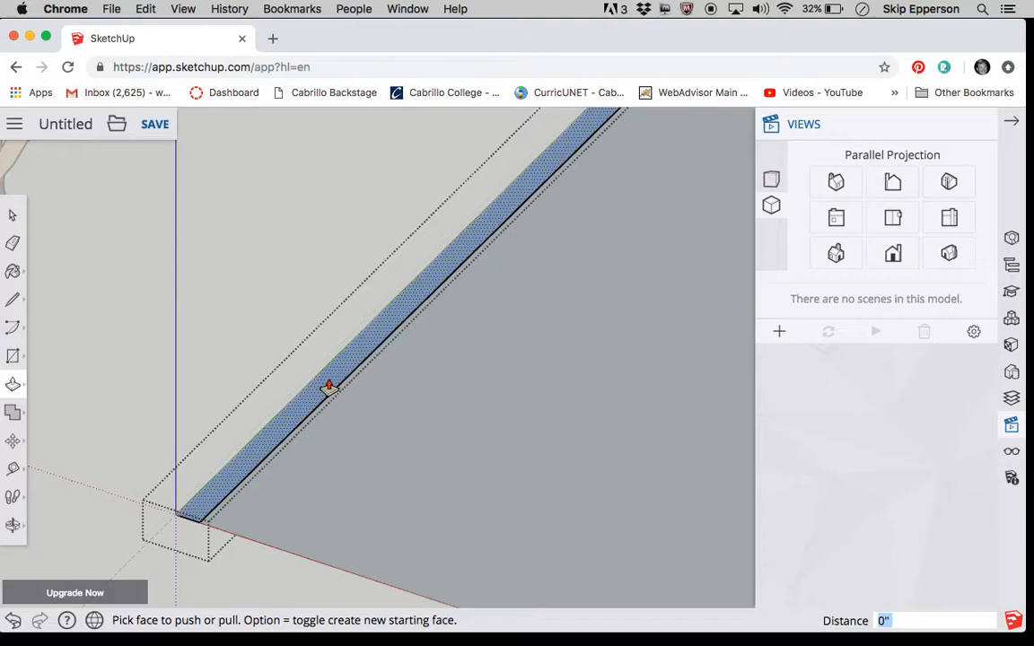
{"action": "left_click", "coordinate": [328, 388]}
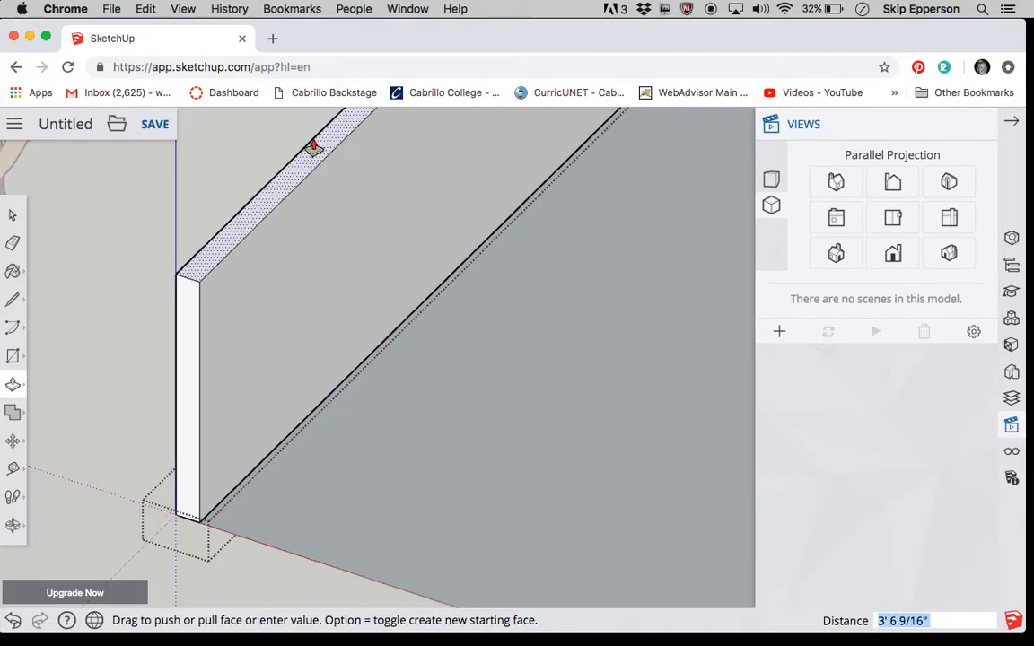
{"action": "left_click", "coordinate": [313, 146]}
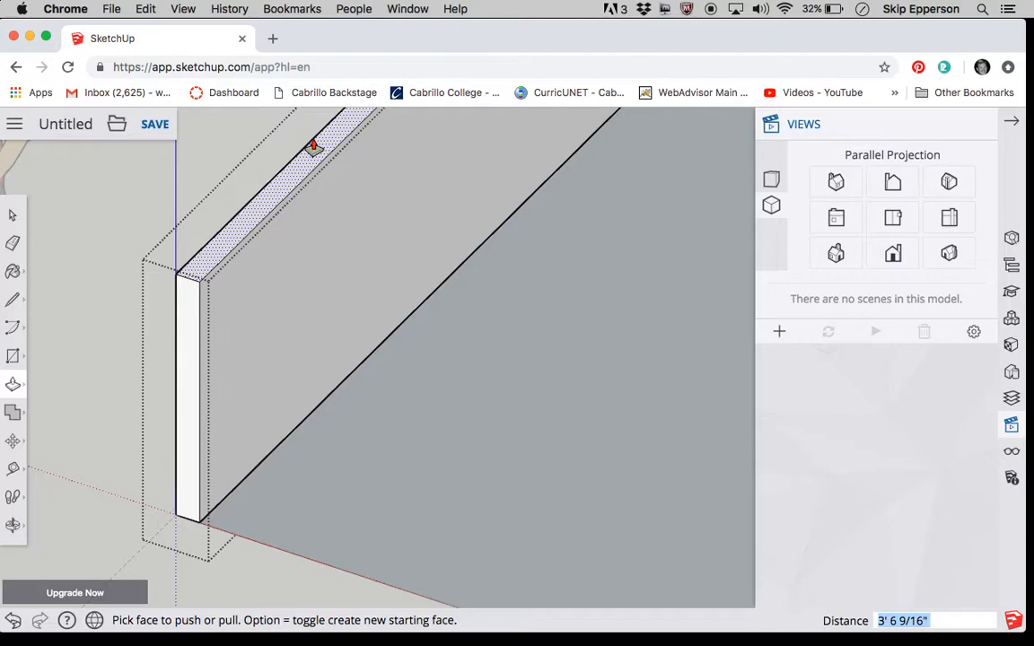
{"action": "type", "text": "8'"}
{"action": "key", "text": "Return"}
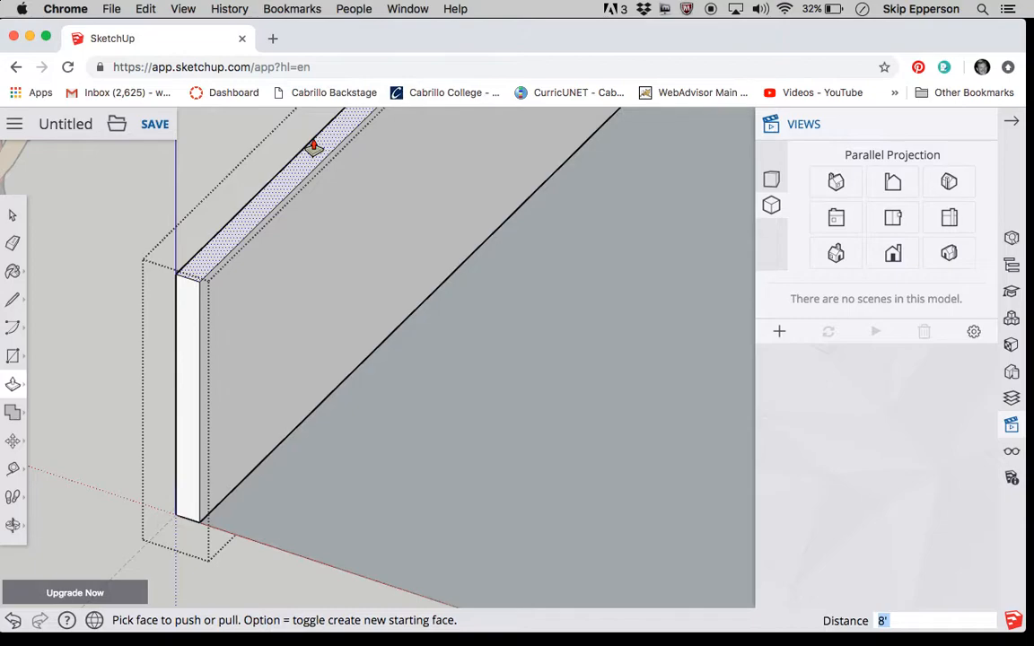
{"action": "left_click", "coordinate": [313, 148]}
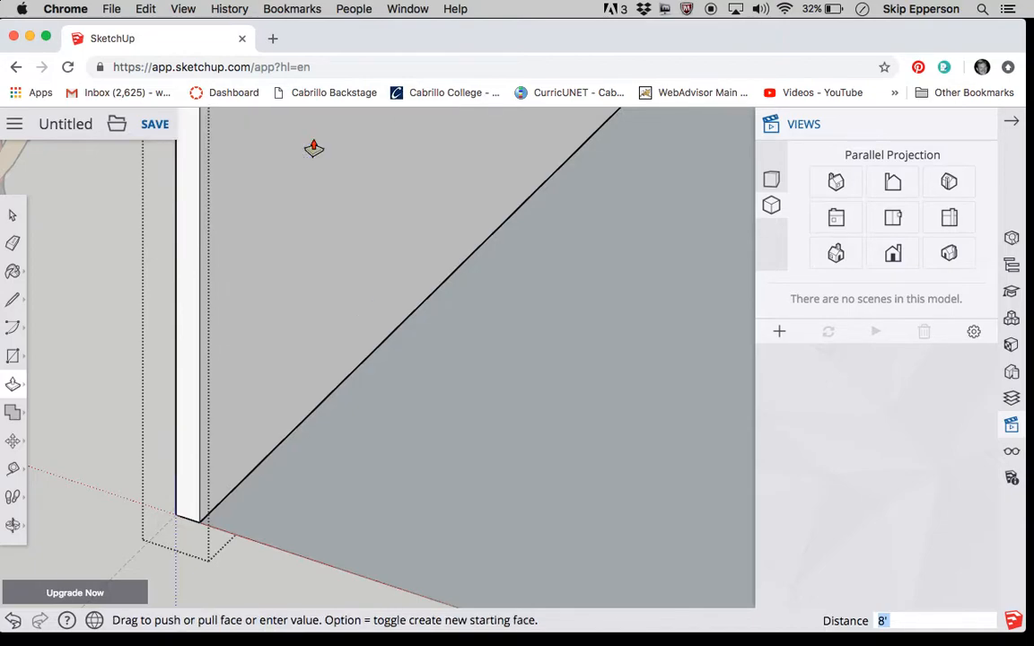
{"action": "scroll", "coordinate": [313, 148], "scroll_direction": "down", "scroll_amount": 9}
{"action": "scroll", "coordinate": [313, 148], "scroll_direction": "up", "scroll_amount": 4}
{"action": "scroll", "coordinate": [313, 148], "scroll_direction": "down", "scroll_amount": 5}
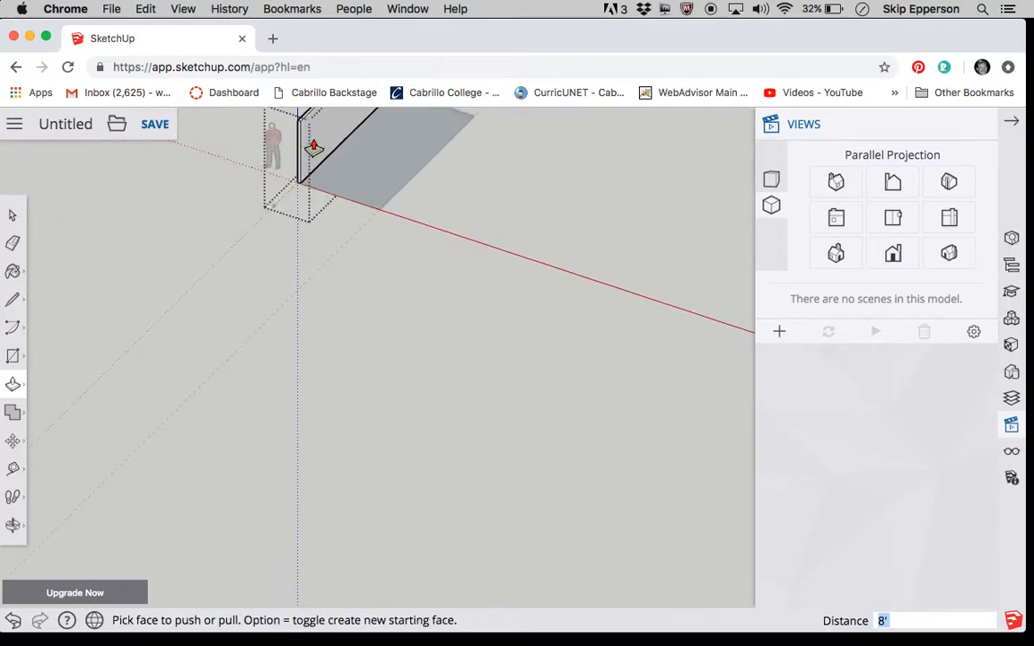
{"action": "scroll", "coordinate": [301, 115], "scroll_direction": "up", "scroll_amount": 5}
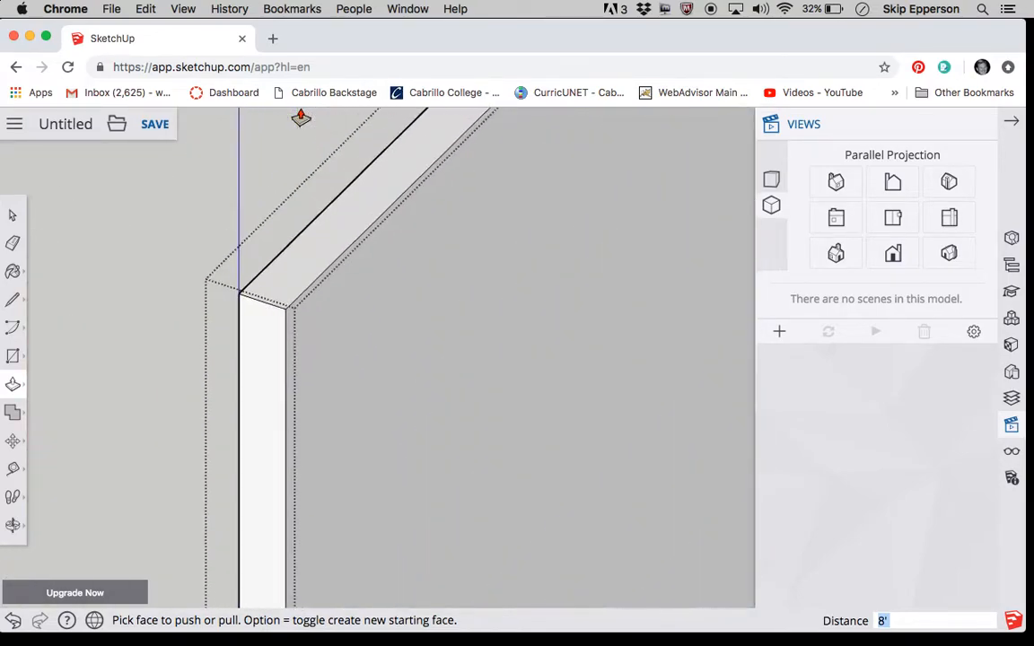
Measure the raised long wall's vertical edge from the origin to its top corner with the Tape Measure.
{"action": "left_click", "coordinate": [14, 466]}
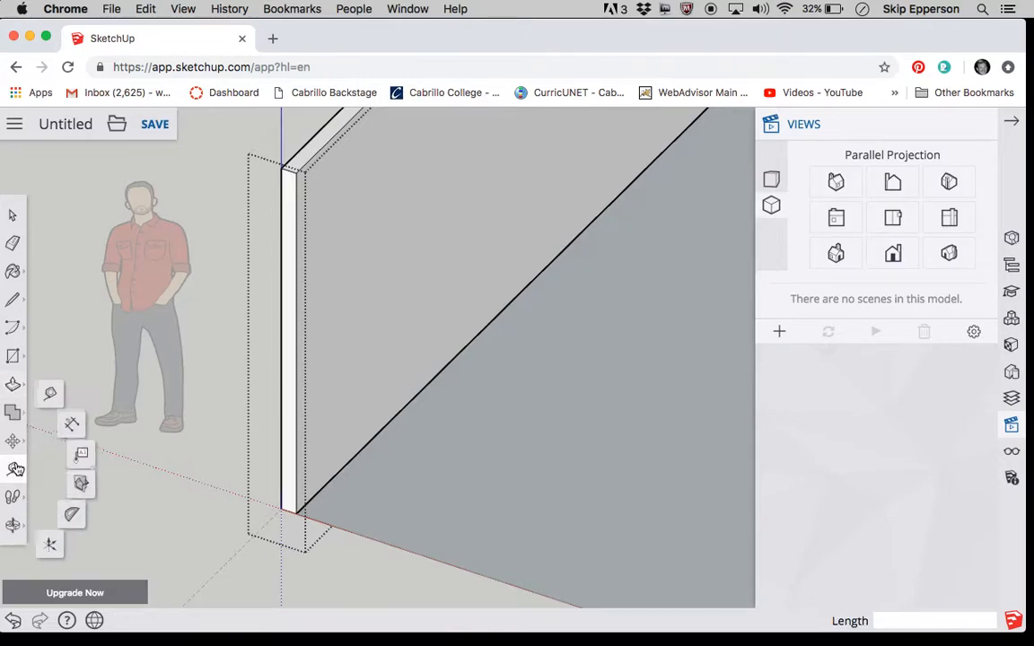
{"action": "left_click", "coordinate": [281, 509]}
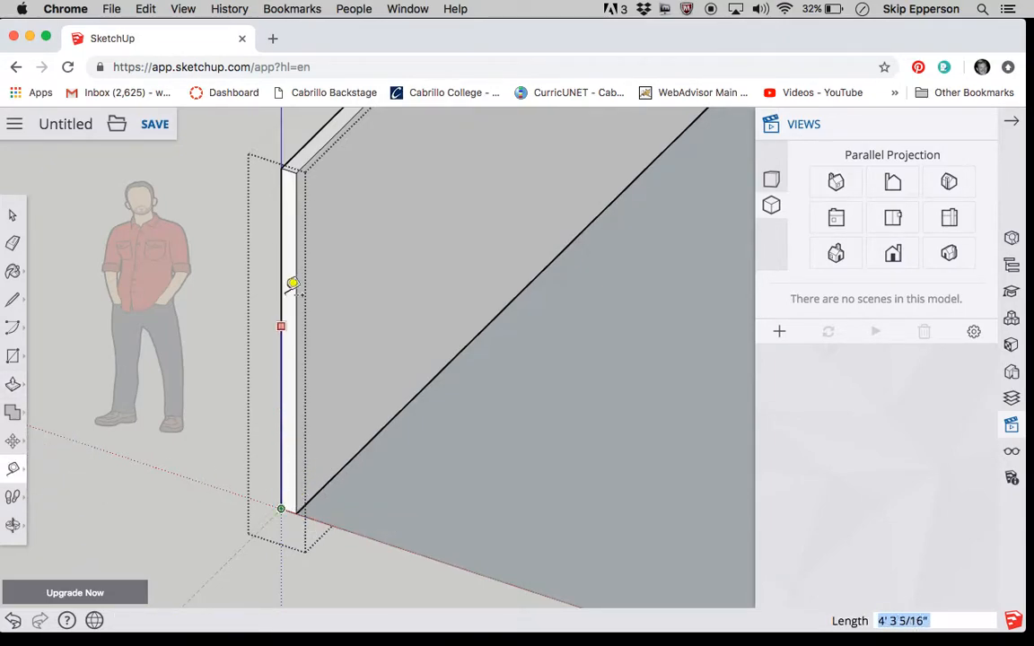
{"action": "left_click", "coordinate": [282, 167]}
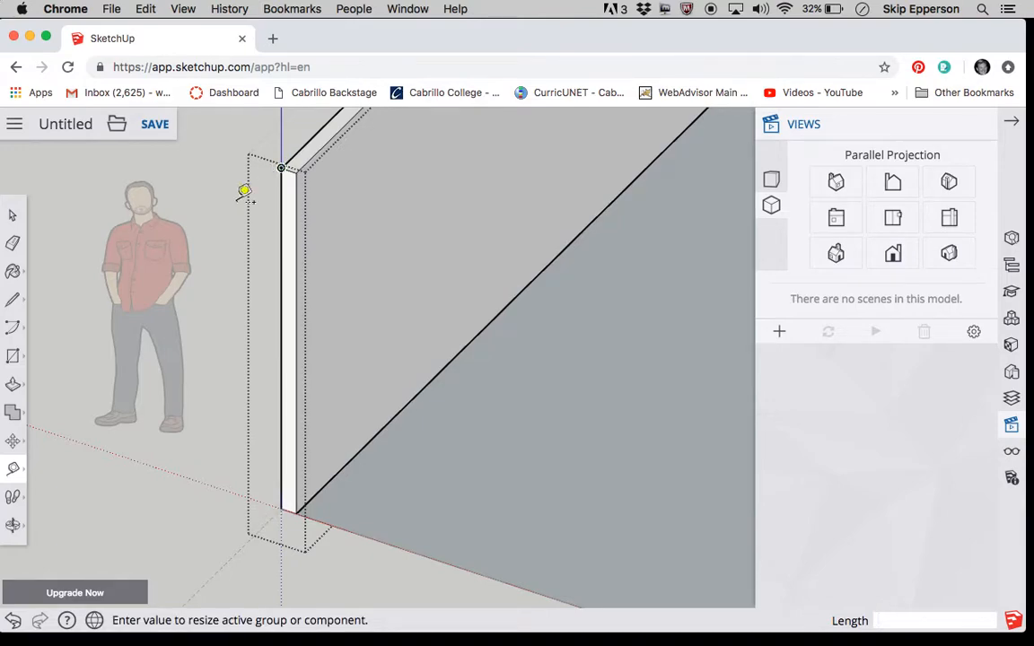
{"action": "scroll", "coordinate": [115, 355], "scroll_direction": "down", "scroll_amount": 3}
{"action": "scroll", "coordinate": [123, 350], "scroll_direction": "down", "scroll_amount": 5}
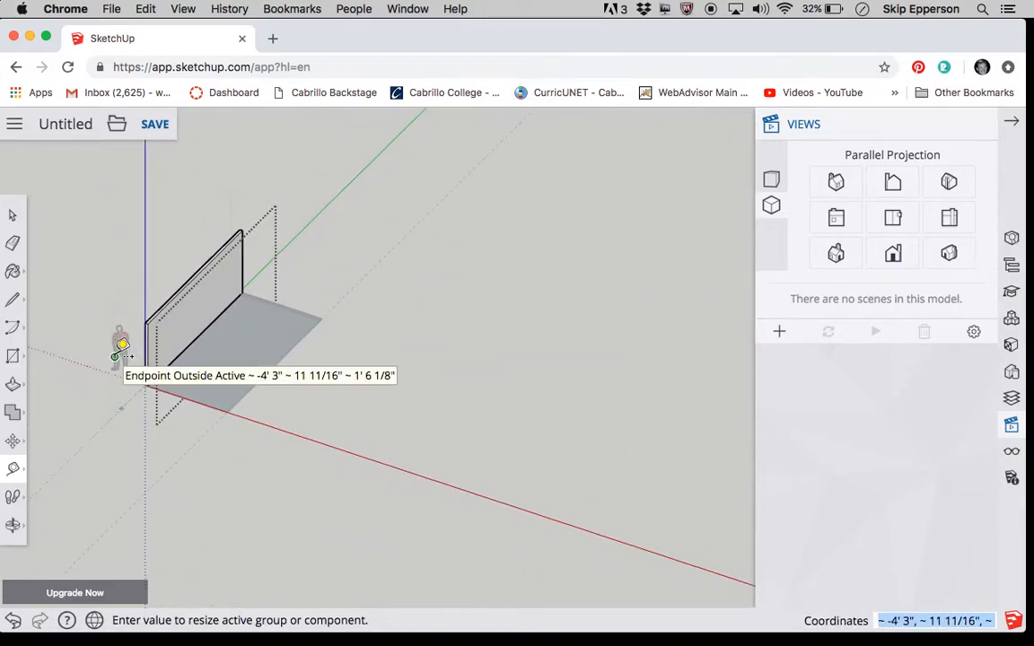
Close the long wall's group and open the short wall strip group at the floor's far end for editing.
{"action": "left_click", "coordinate": [13, 216]}
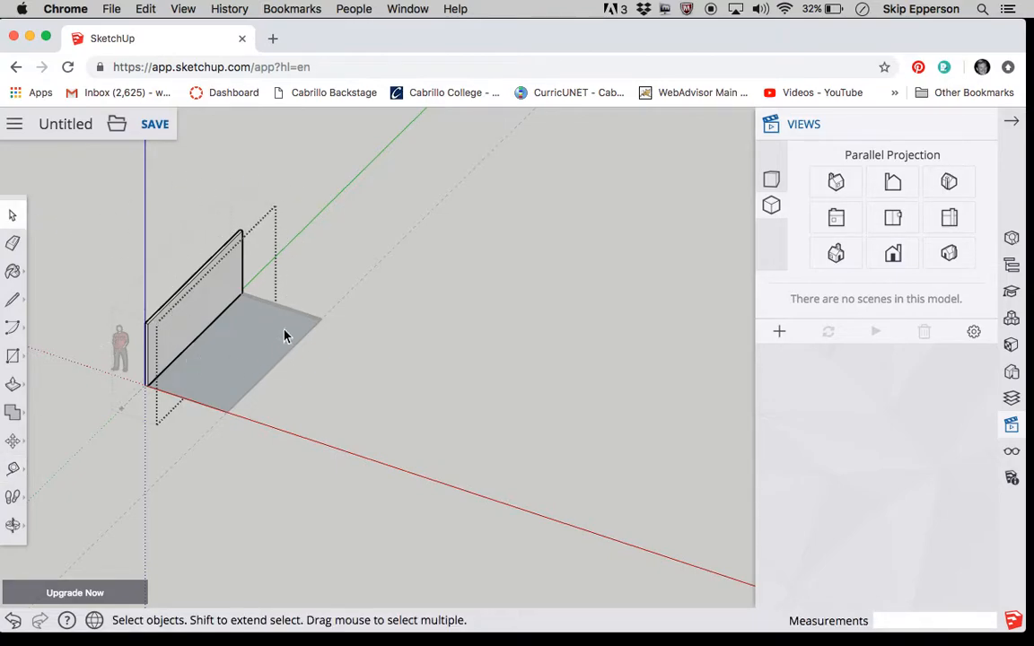
{"action": "left_click", "coordinate": [382, 235]}
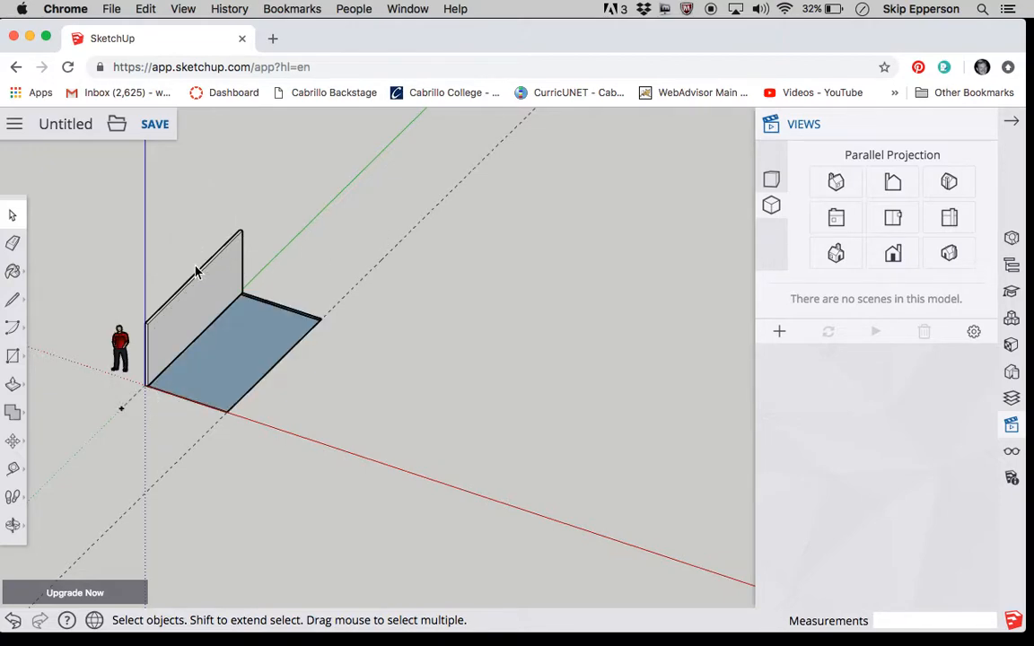
{"action": "scroll", "coordinate": [287, 312], "scroll_direction": "up", "scroll_amount": 3}
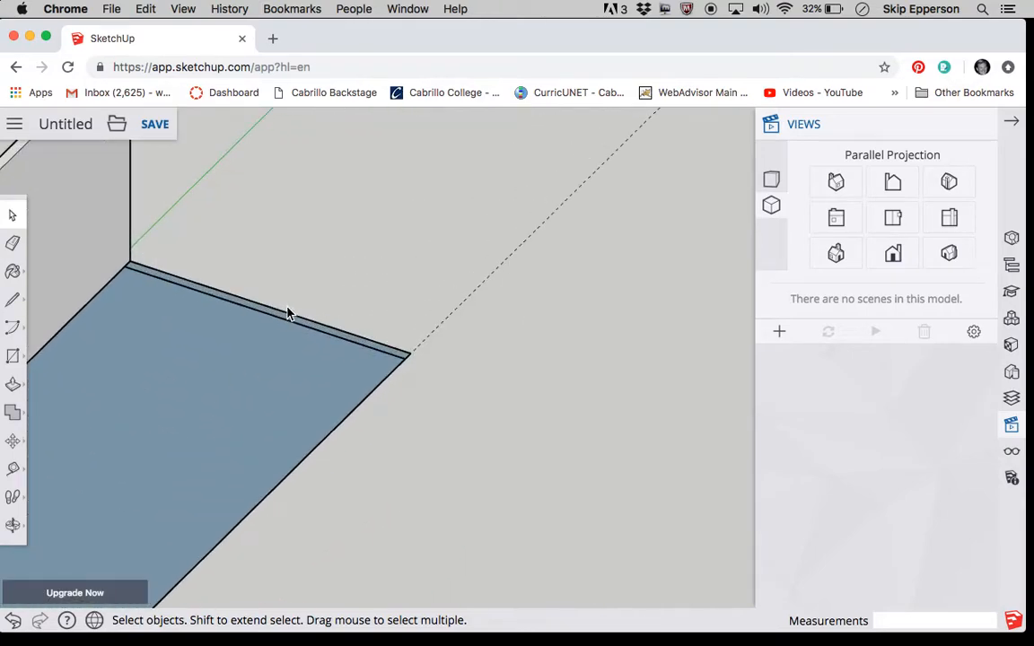
{"action": "left_click", "coordinate": [279, 315]}
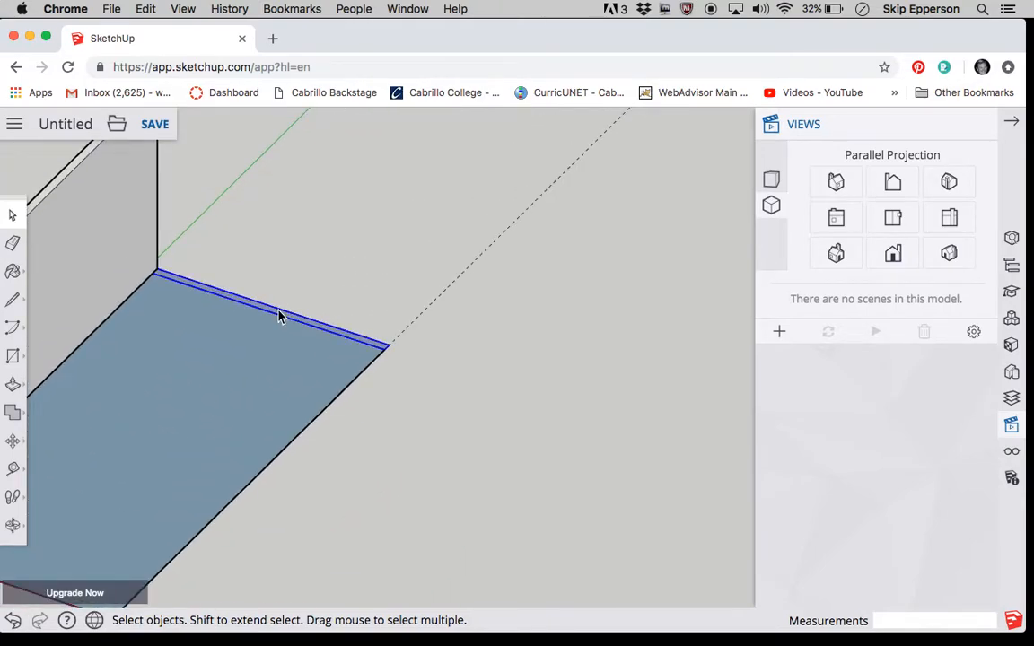
{"action": "double_click", "coordinate": [278, 315]}
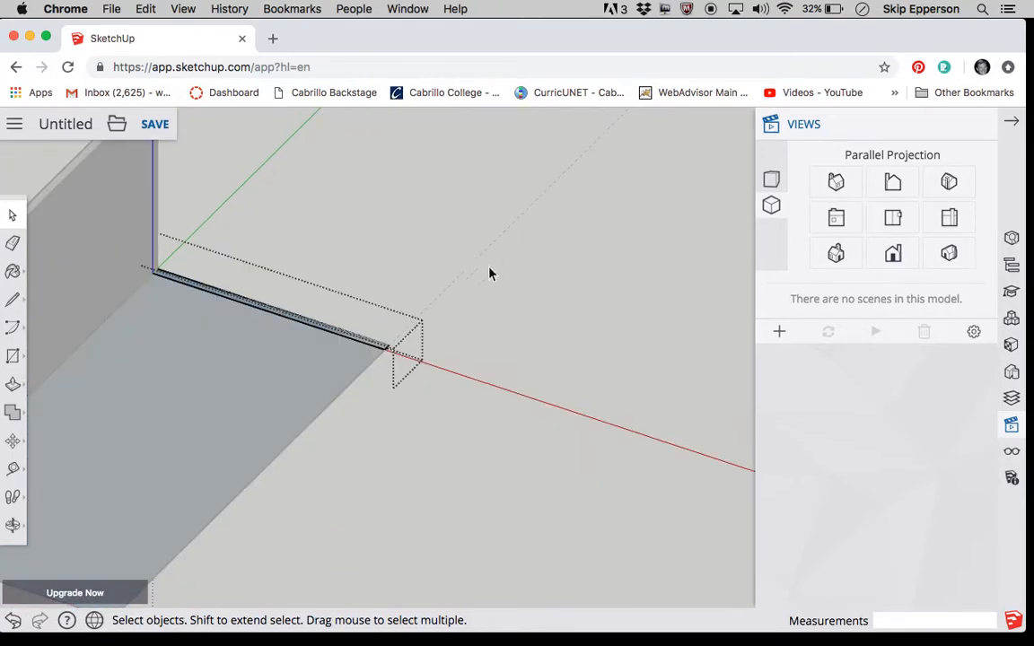
Push/Pull the short wall strip's face up to 8' by matching the top edge of the long wall.
{"action": "scroll", "coordinate": [323, 332], "scroll_direction": "up", "scroll_amount": 3}
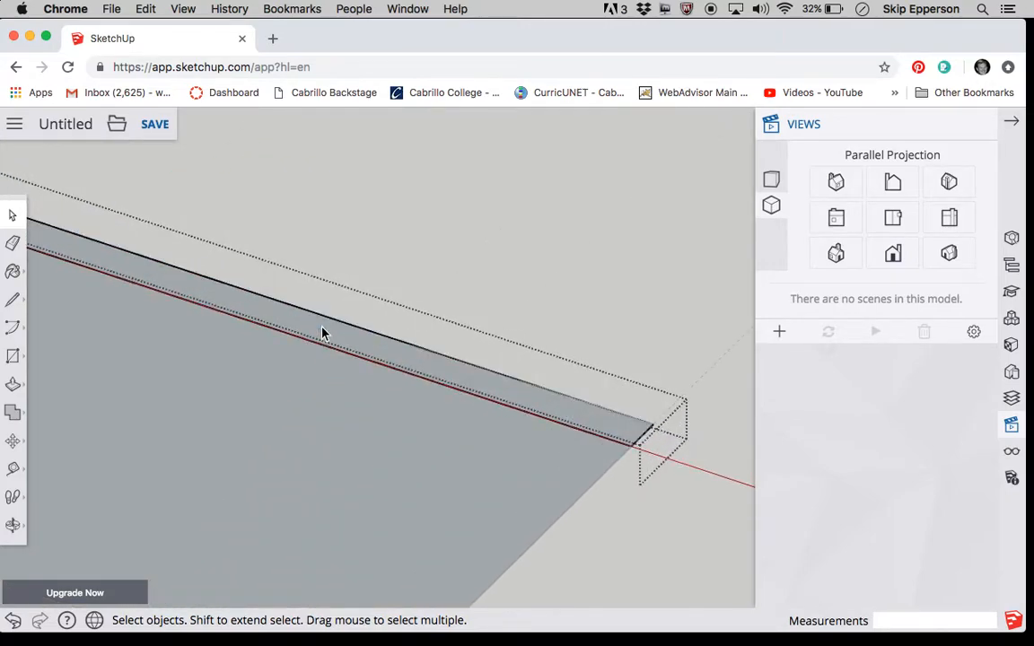
{"action": "left_click", "coordinate": [14, 386]}
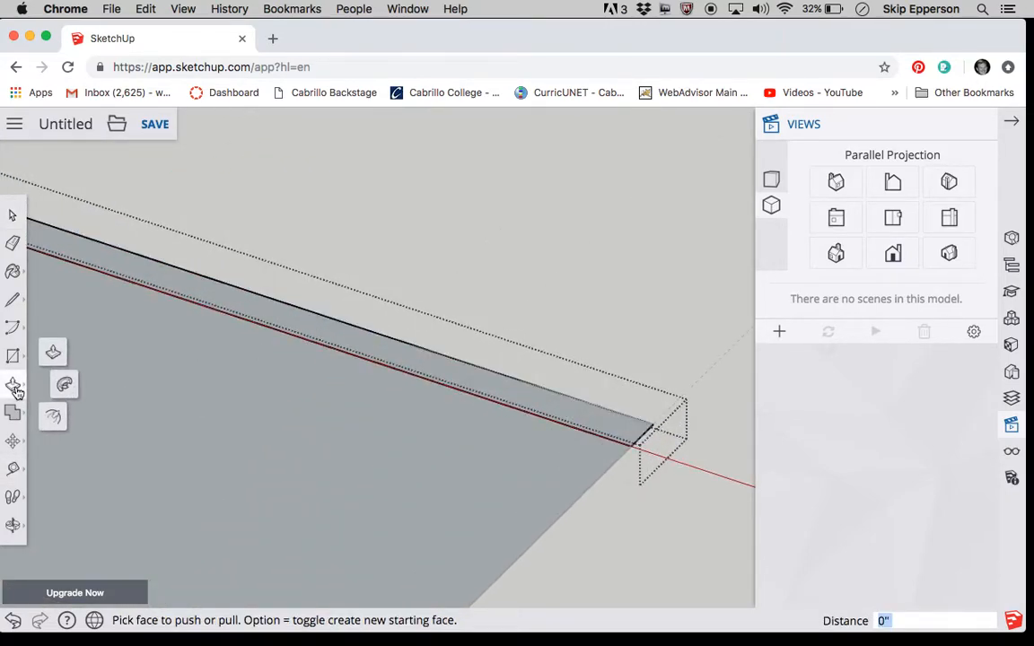
{"action": "left_click", "coordinate": [344, 339]}
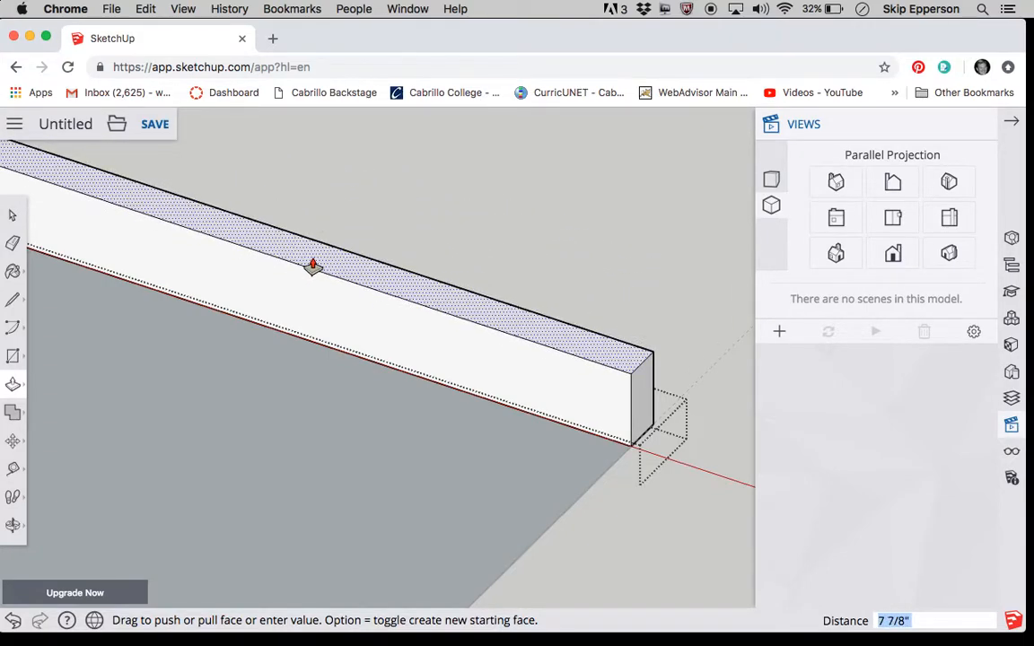
{"action": "scroll", "coordinate": [312, 267], "scroll_direction": "down", "scroll_amount": 6}
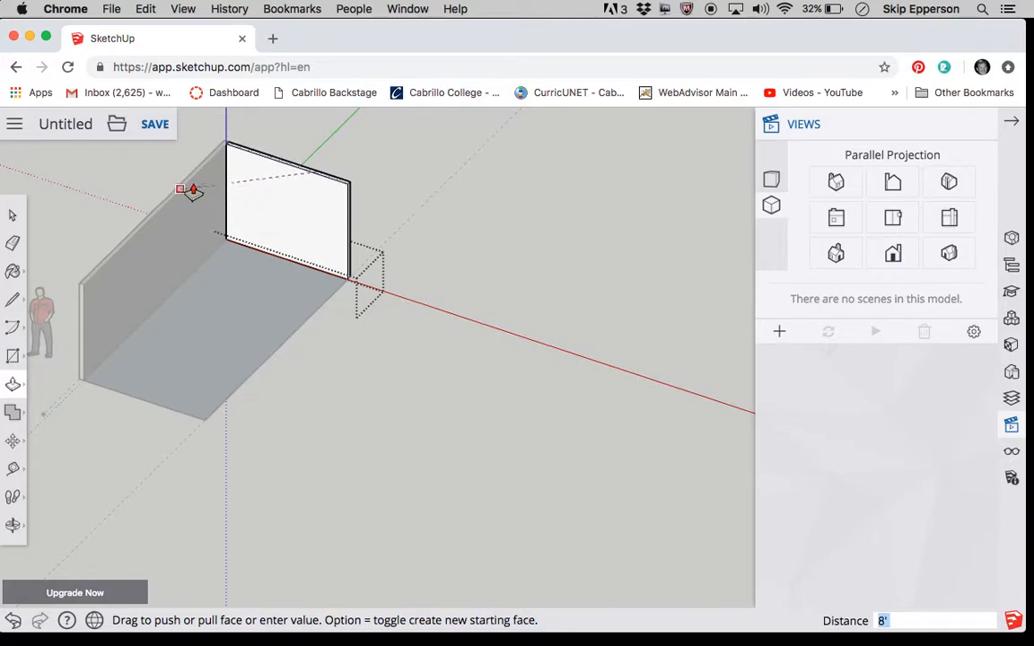
{"action": "left_click", "coordinate": [174, 196]}
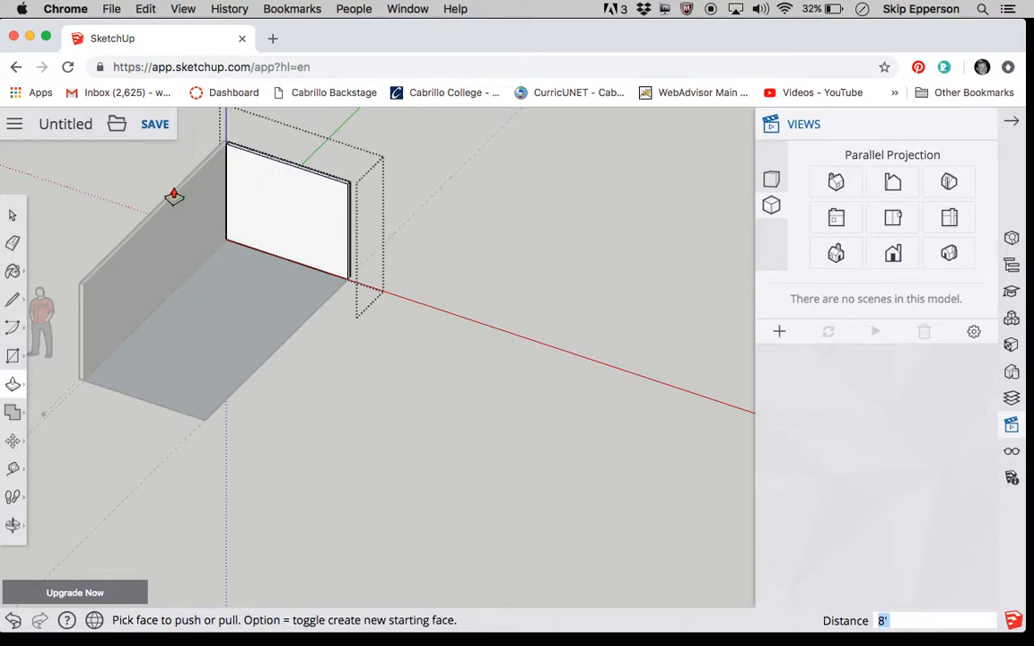
Close the short wall's group and orbit to a slightly lower angle on the two raised walls.
{"action": "left_click", "coordinate": [13, 216]}
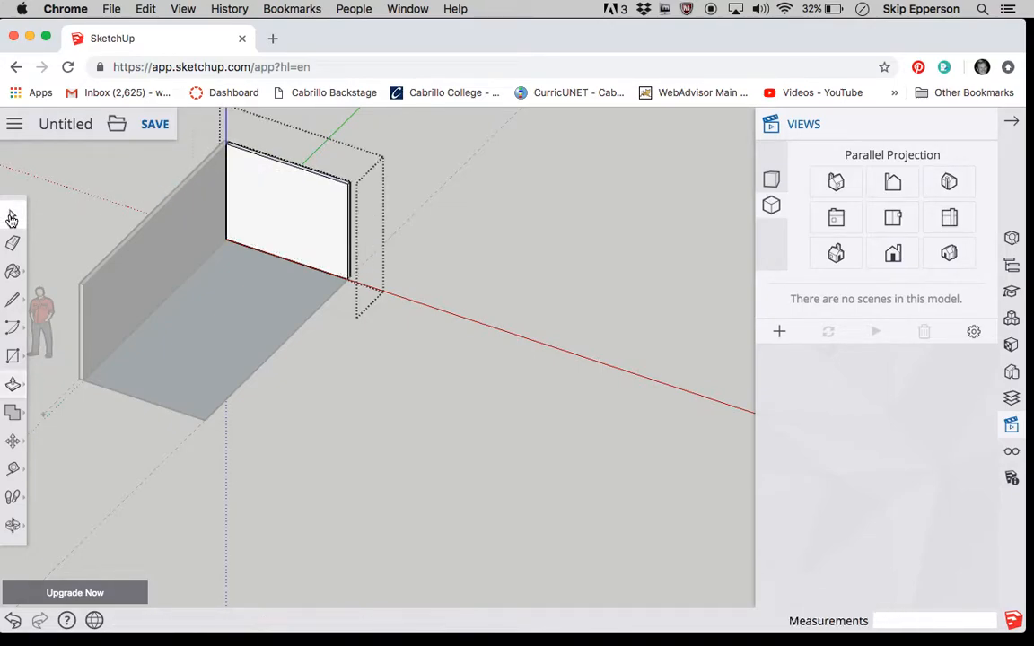
{"action": "left_click", "coordinate": [454, 159]}
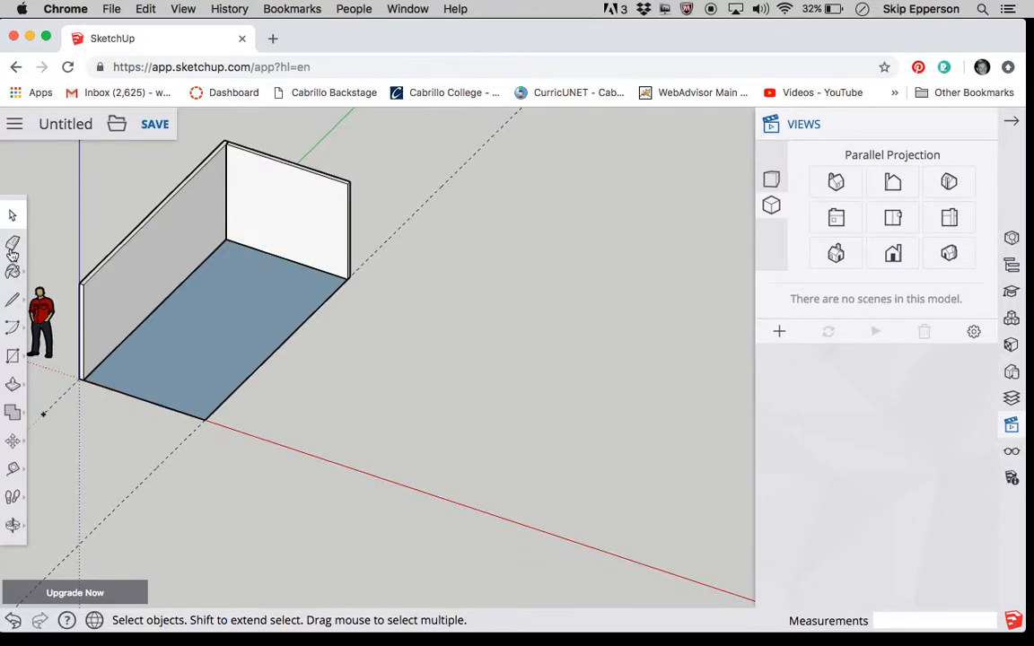
{"action": "left_click", "coordinate": [15, 527]}
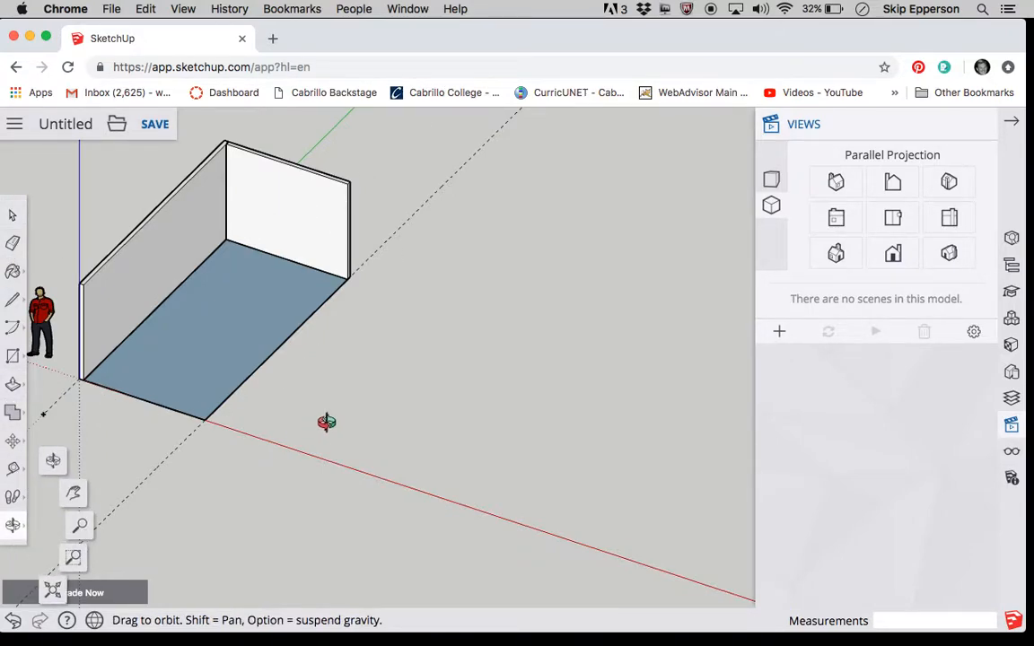
{"action": "left_click_drag", "start_coordinate": [330, 413], "coordinate": [307, 346]}
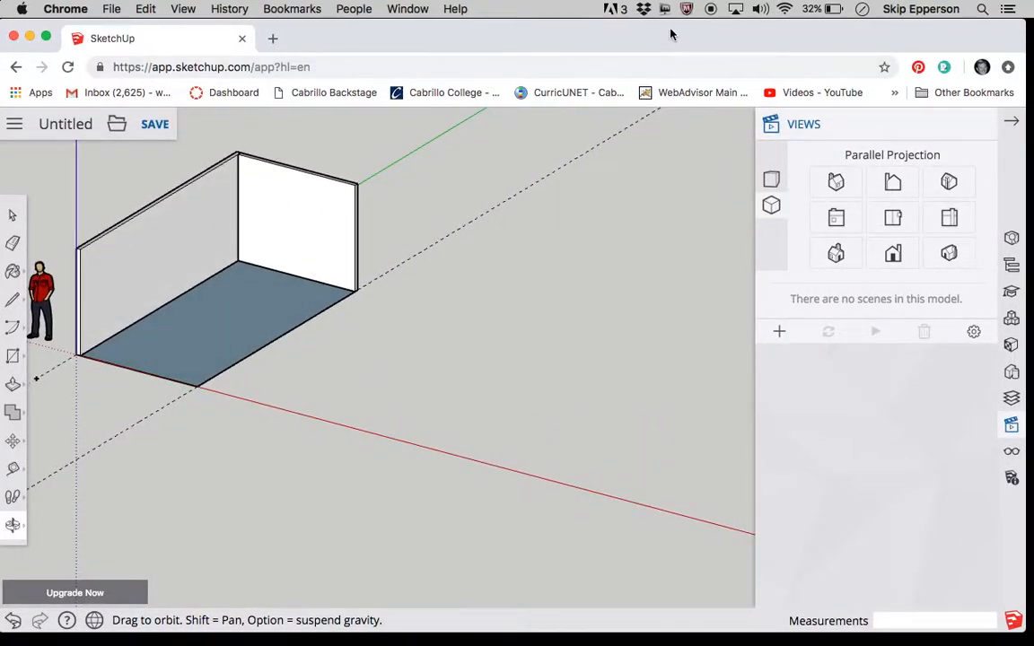